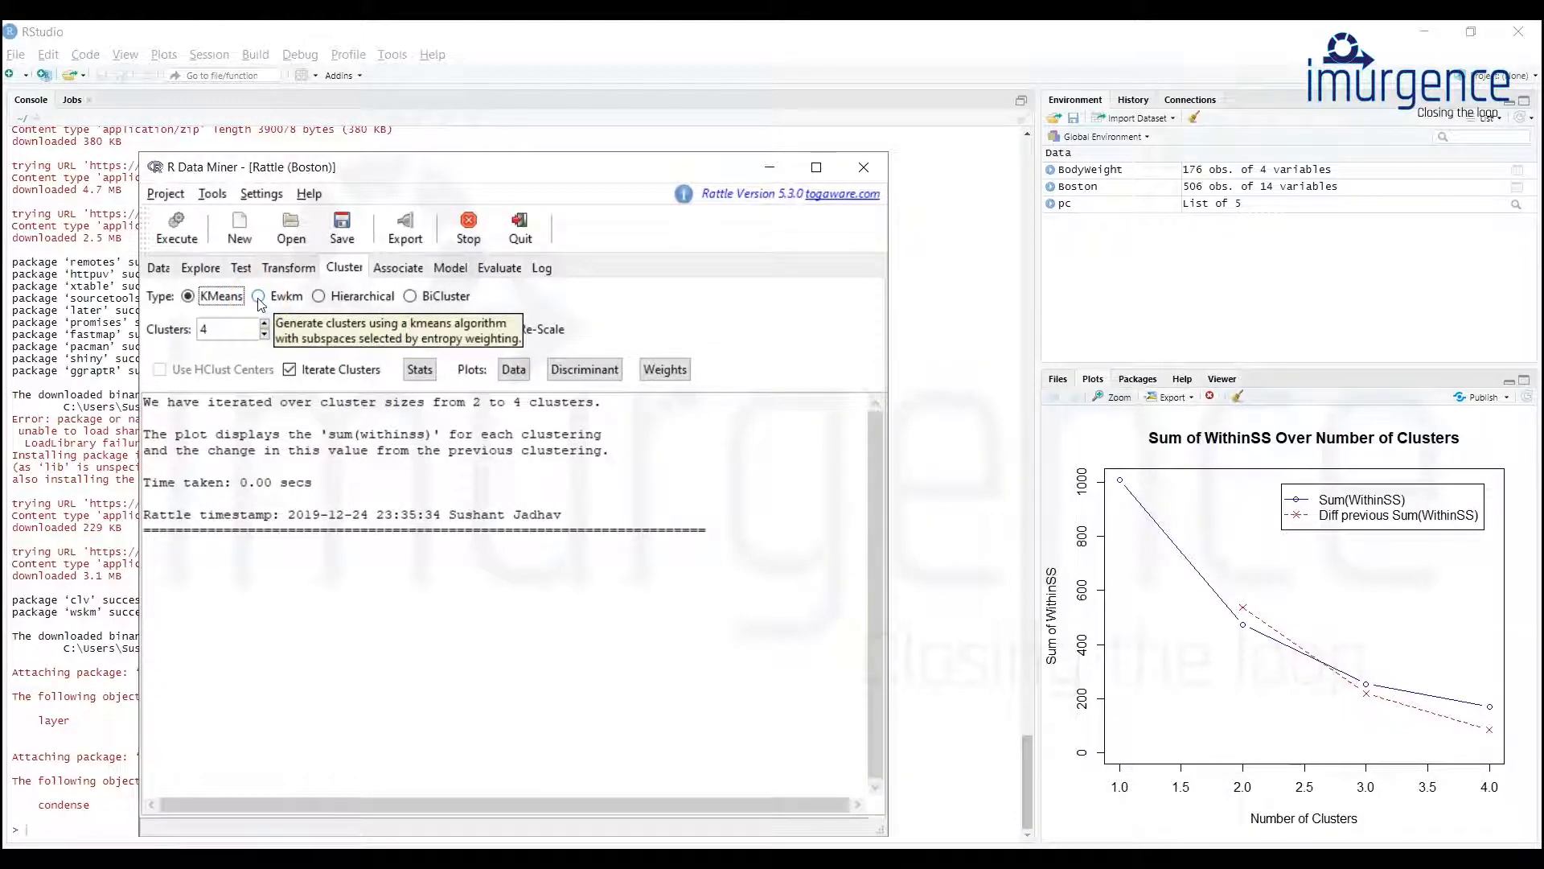
Build an Ewkm cluster model of the Boston dataset with 4 clusters and seed 42
left_click(258, 296)
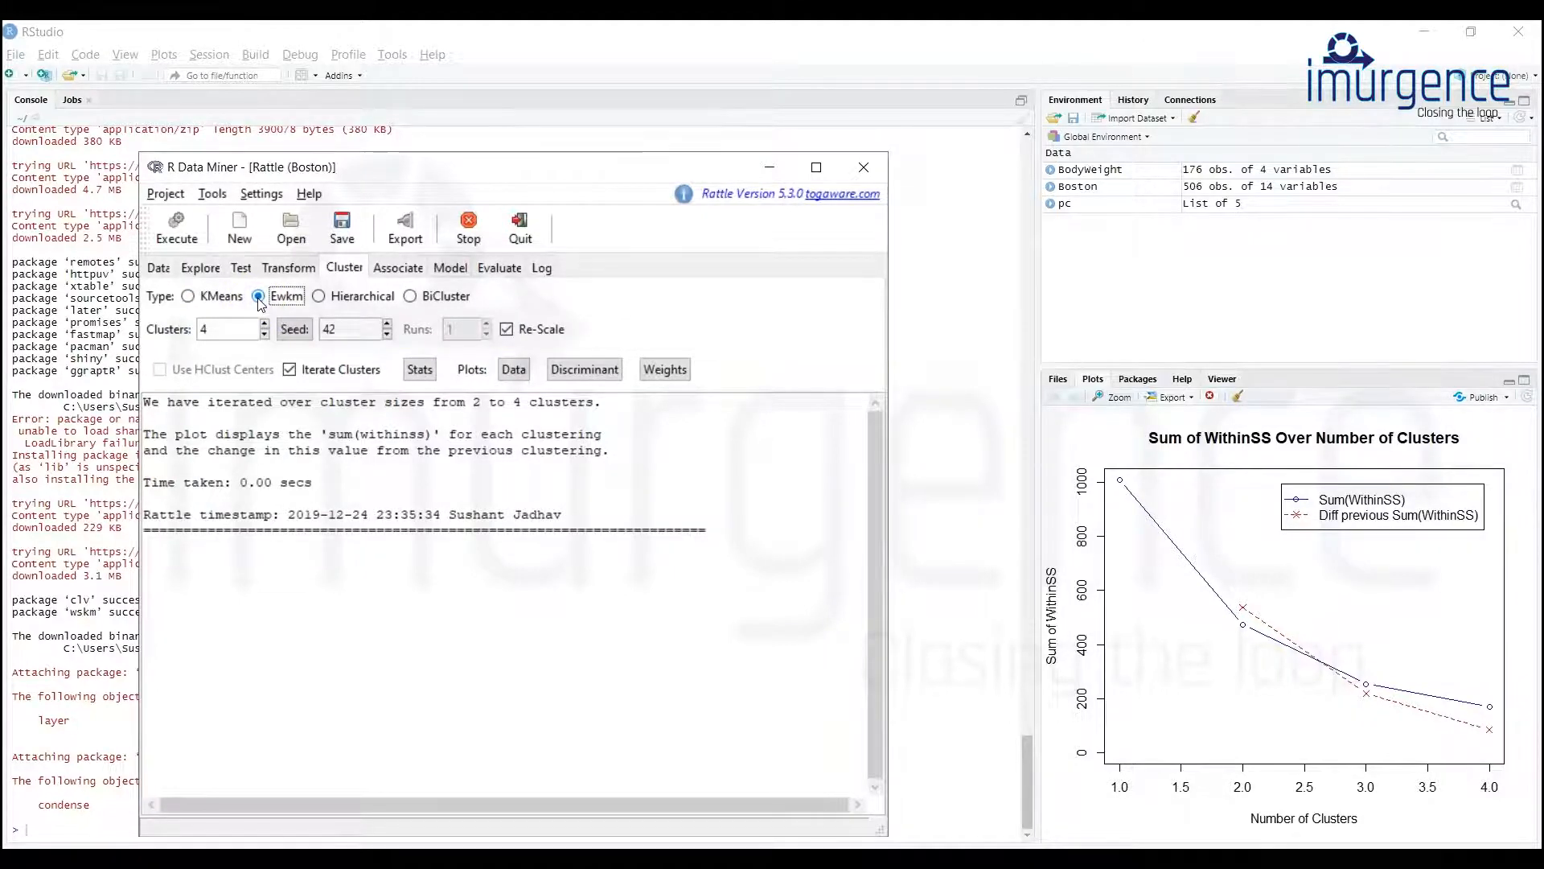
left_click(214, 331)
left_click(173, 230)
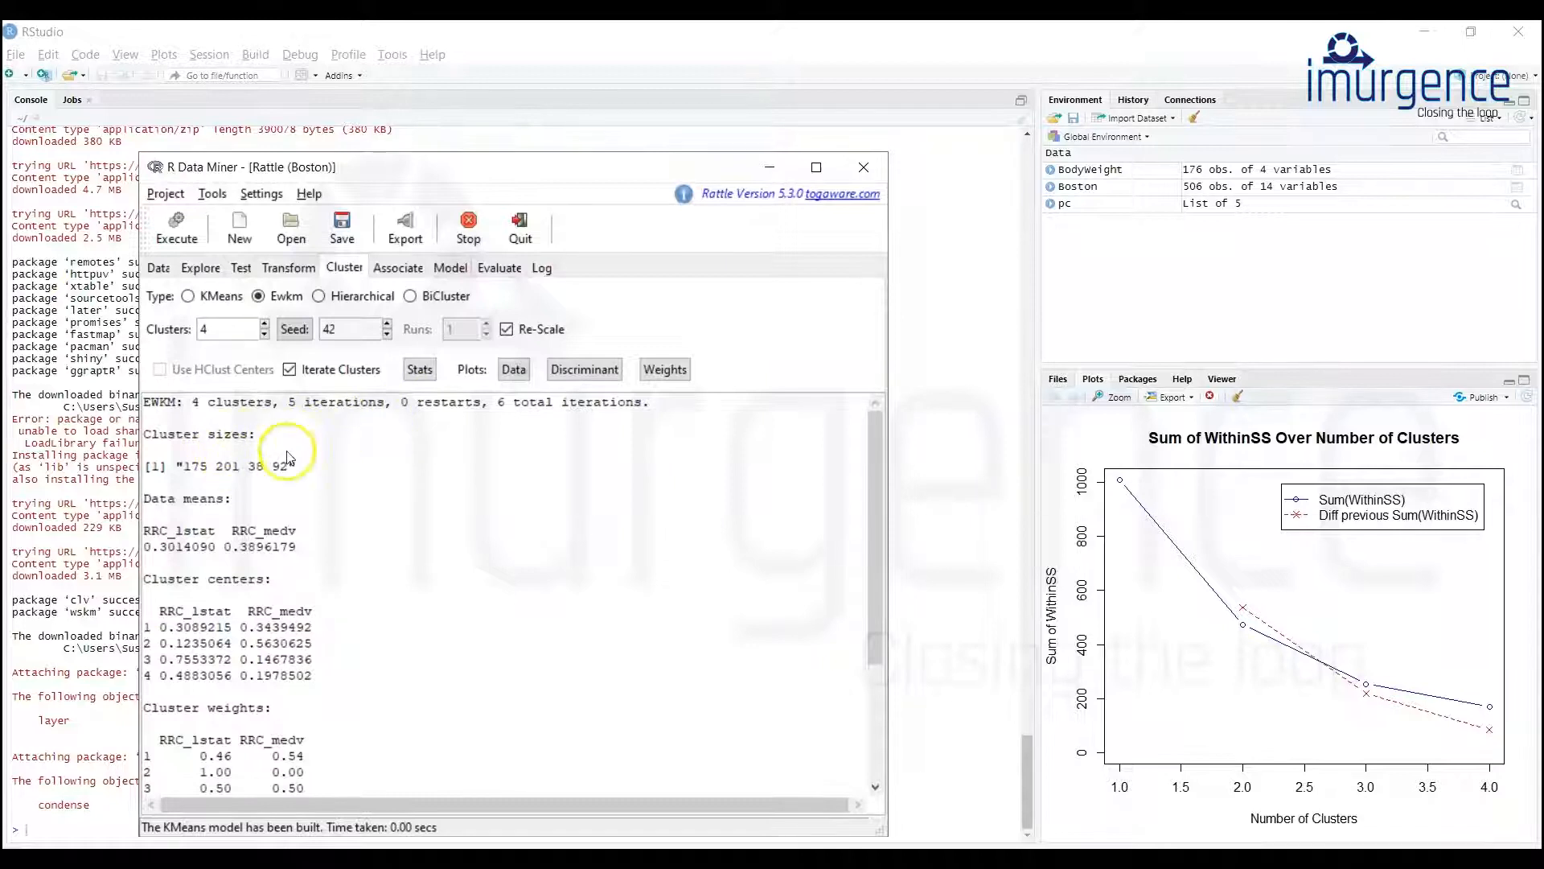
Examine the cluster sizes and the data means of RRC_lstat and RRC_medv in the Ewkm output
scroll(286, 458, "down", 2)
scroll(201, 434, "up", 2)
left_click_drag(184, 466, 239, 471)
double_click(255, 469)
double_click(284, 471)
scroll(221, 527, "down", 1)
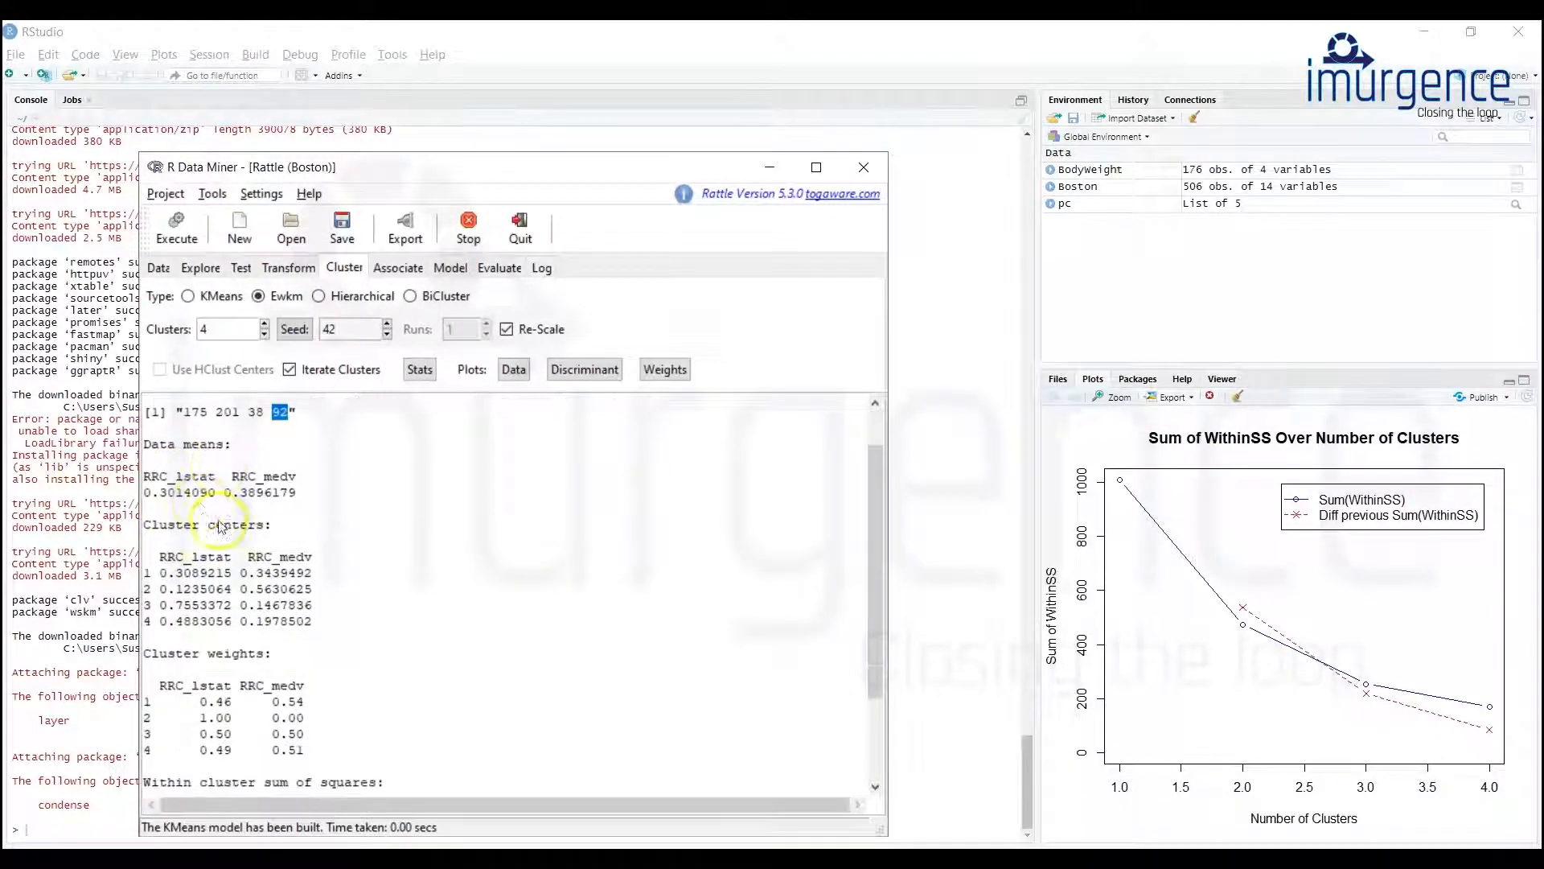
left_click(170, 493)
left_click_drag(170, 495, 222, 493)
left_click(190, 492)
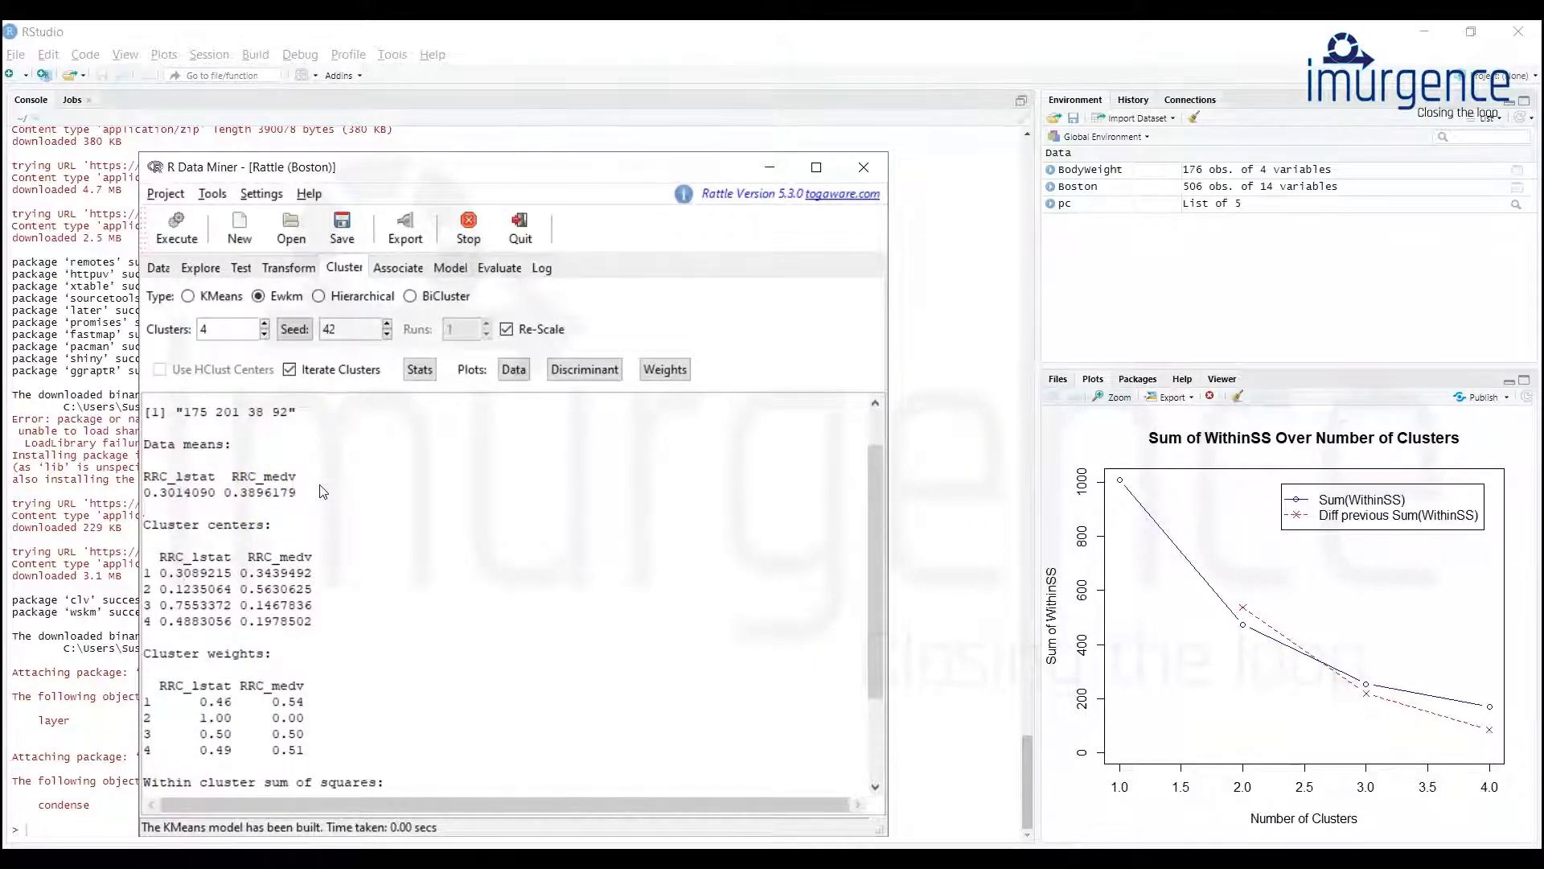
scroll(322, 491, "down", 1)
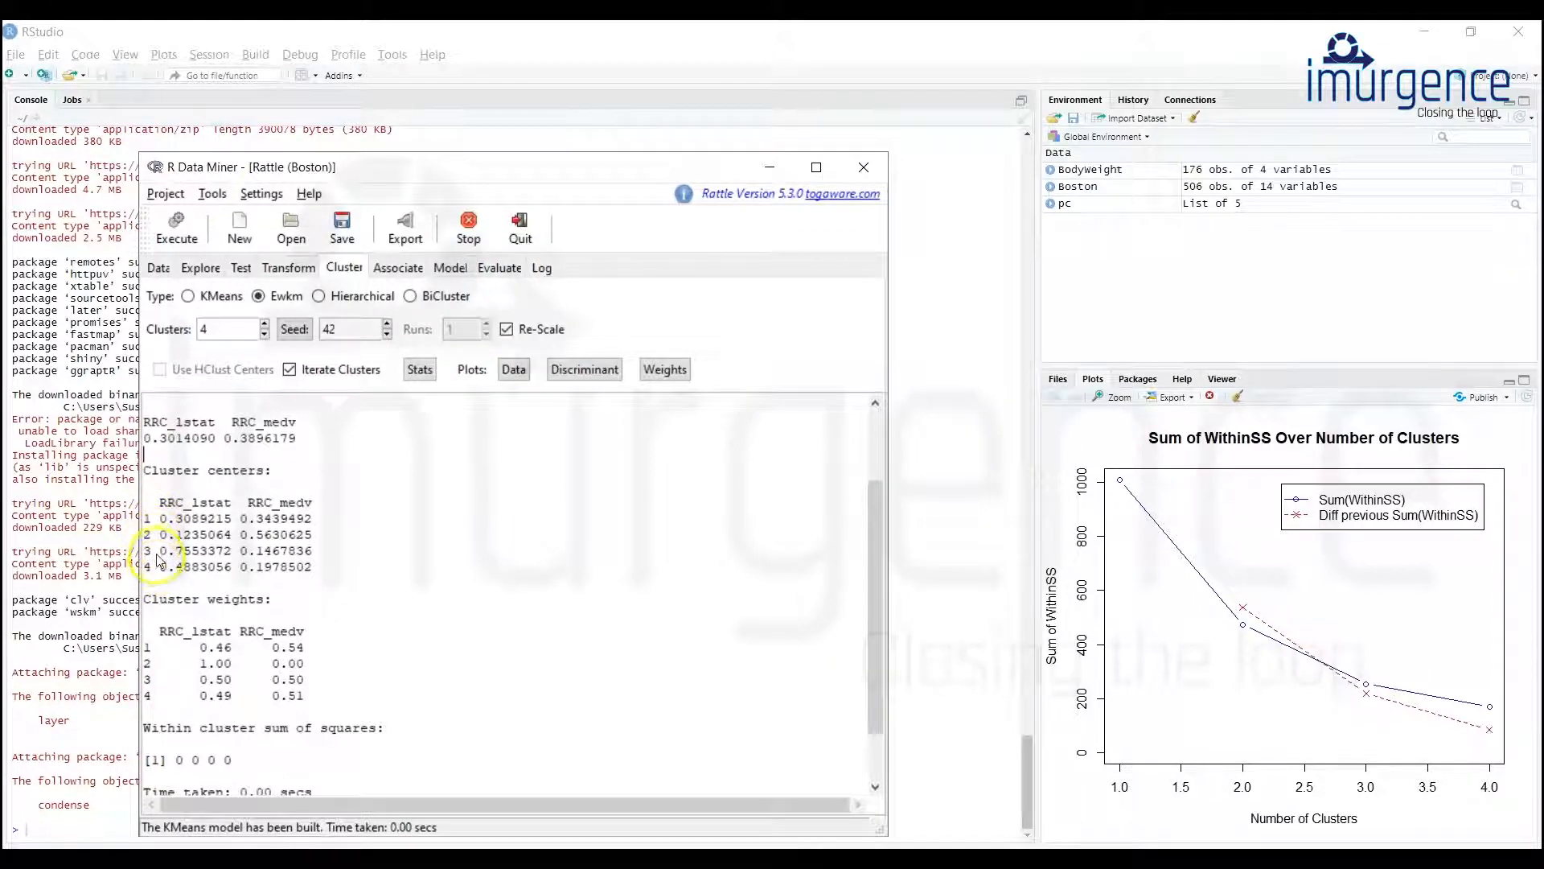
Match the sizes of the first two clusters with their rows in the cluster centers table
scroll(179, 502, "up", 2)
left_click(190, 470)
left_click_drag(190, 470, 205, 470)
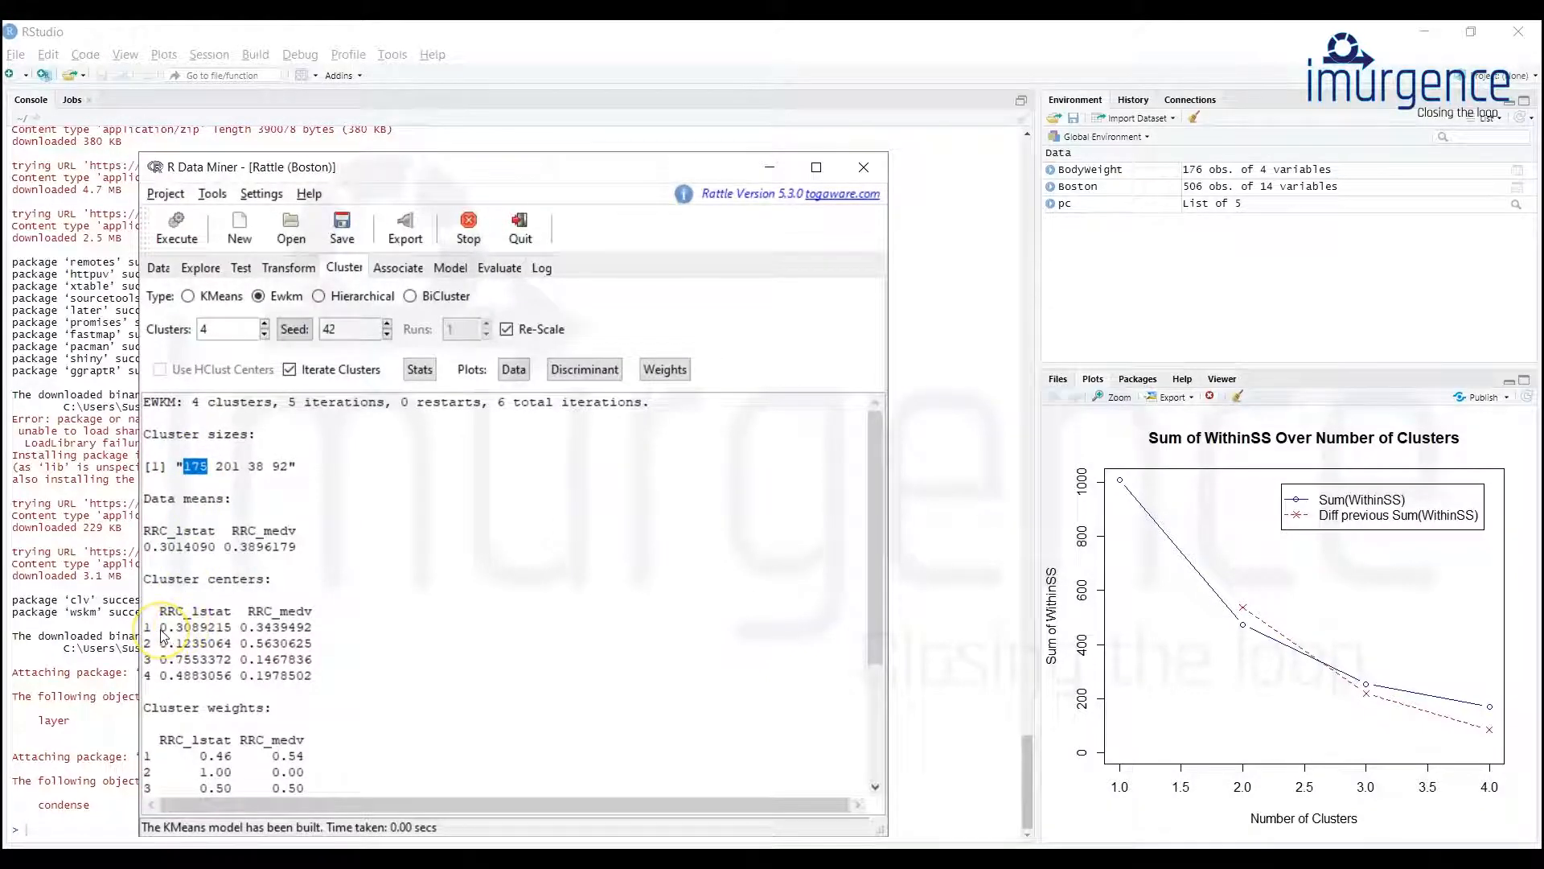
left_click_drag(147, 628, 312, 628)
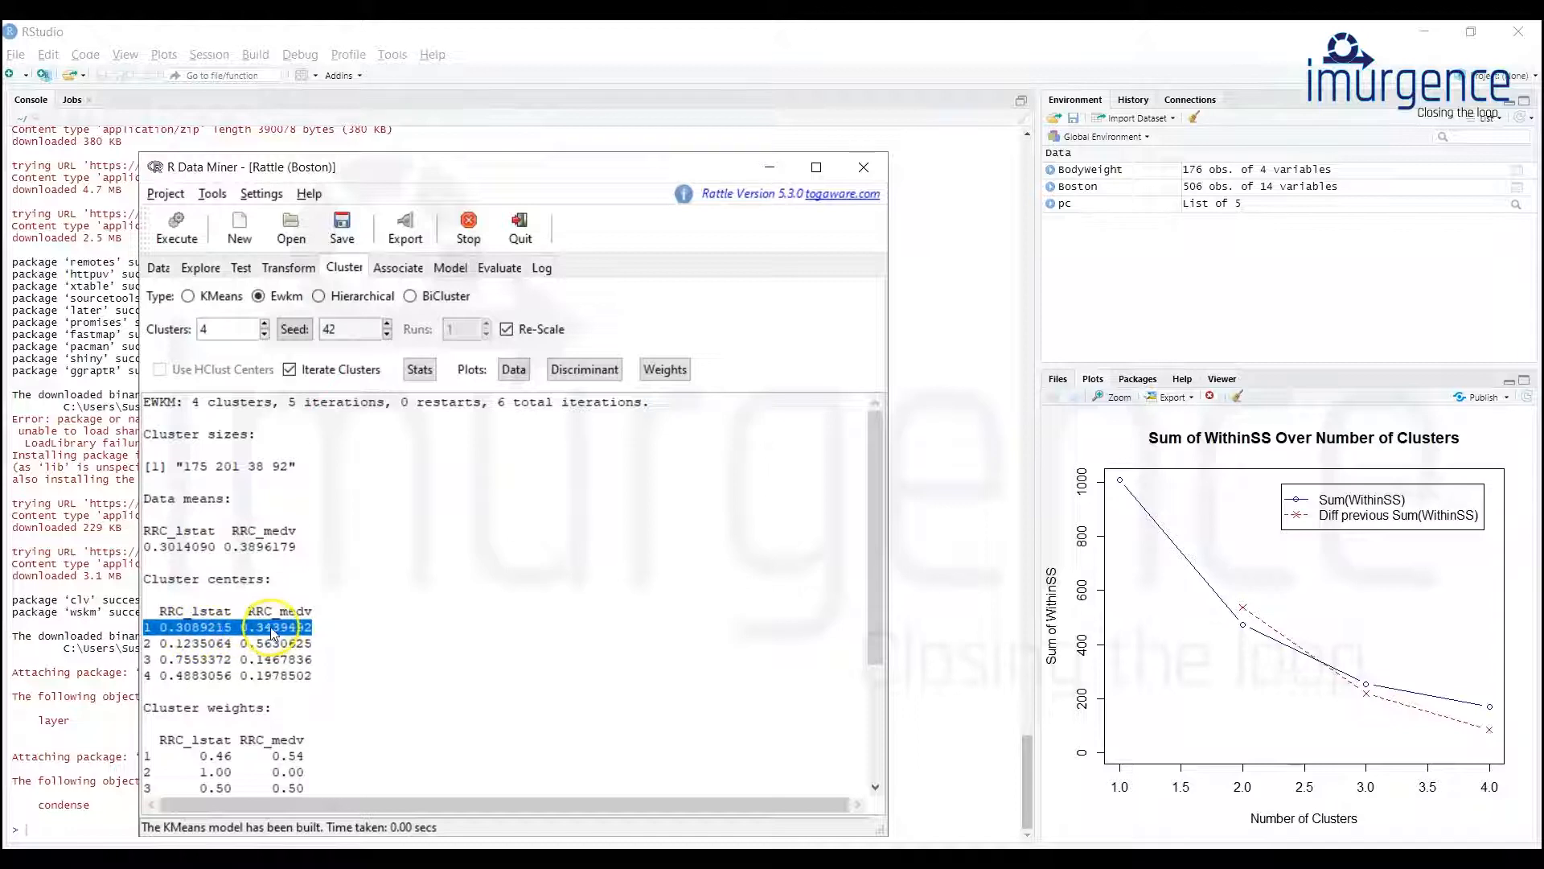
double_click(225, 467)
left_click_drag(159, 643, 309, 647)
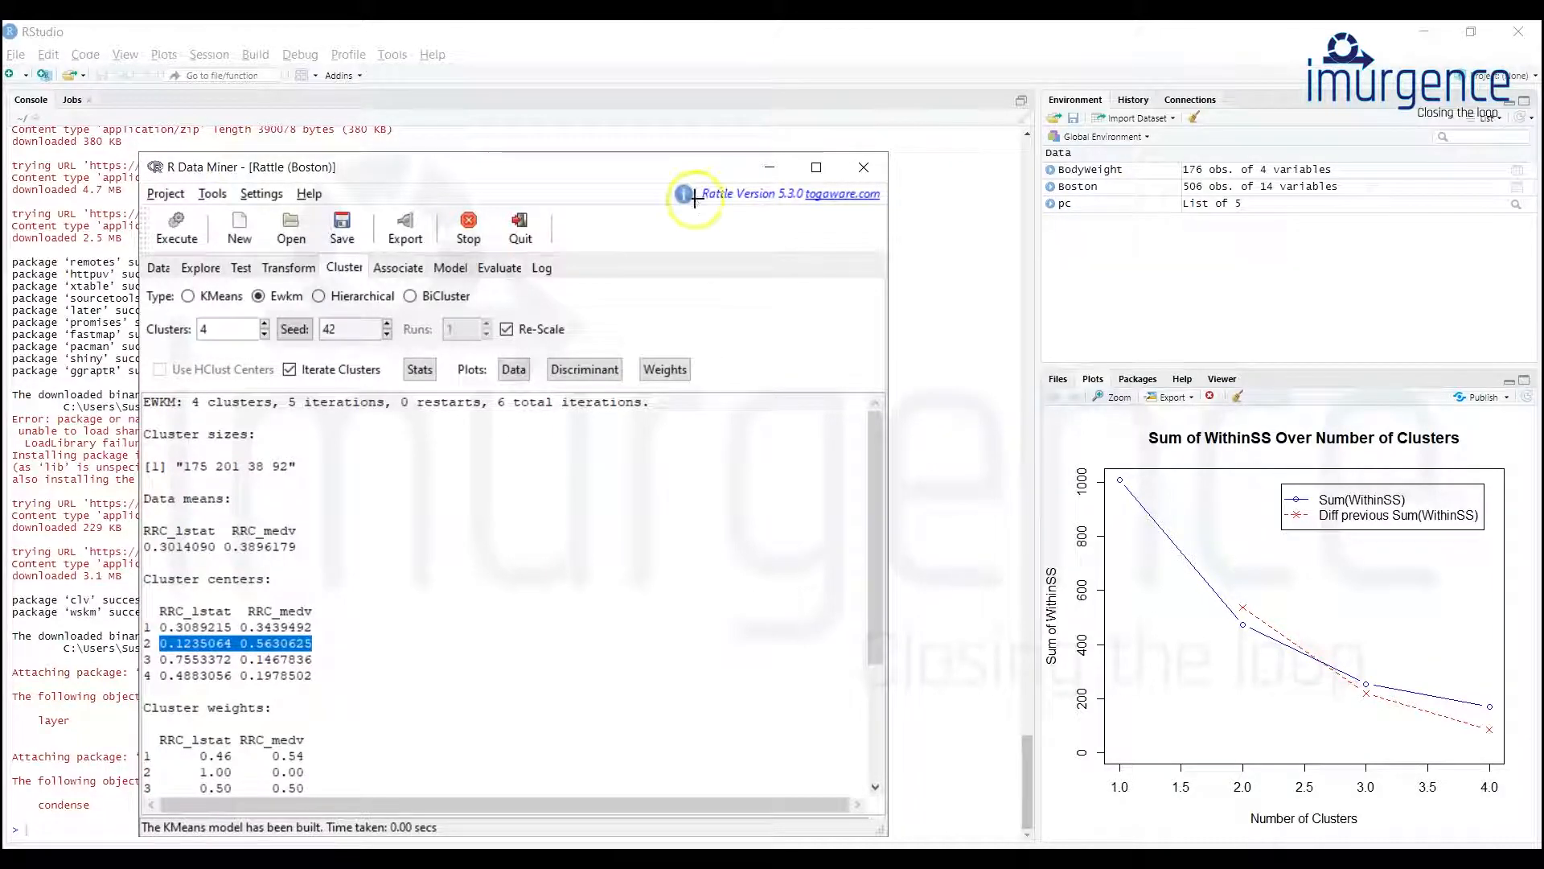
mouse_move(448, 453)
left_mouse_down()
mouse_move(732, 721)
mouse_move(818, 771)
left_mouse_up()
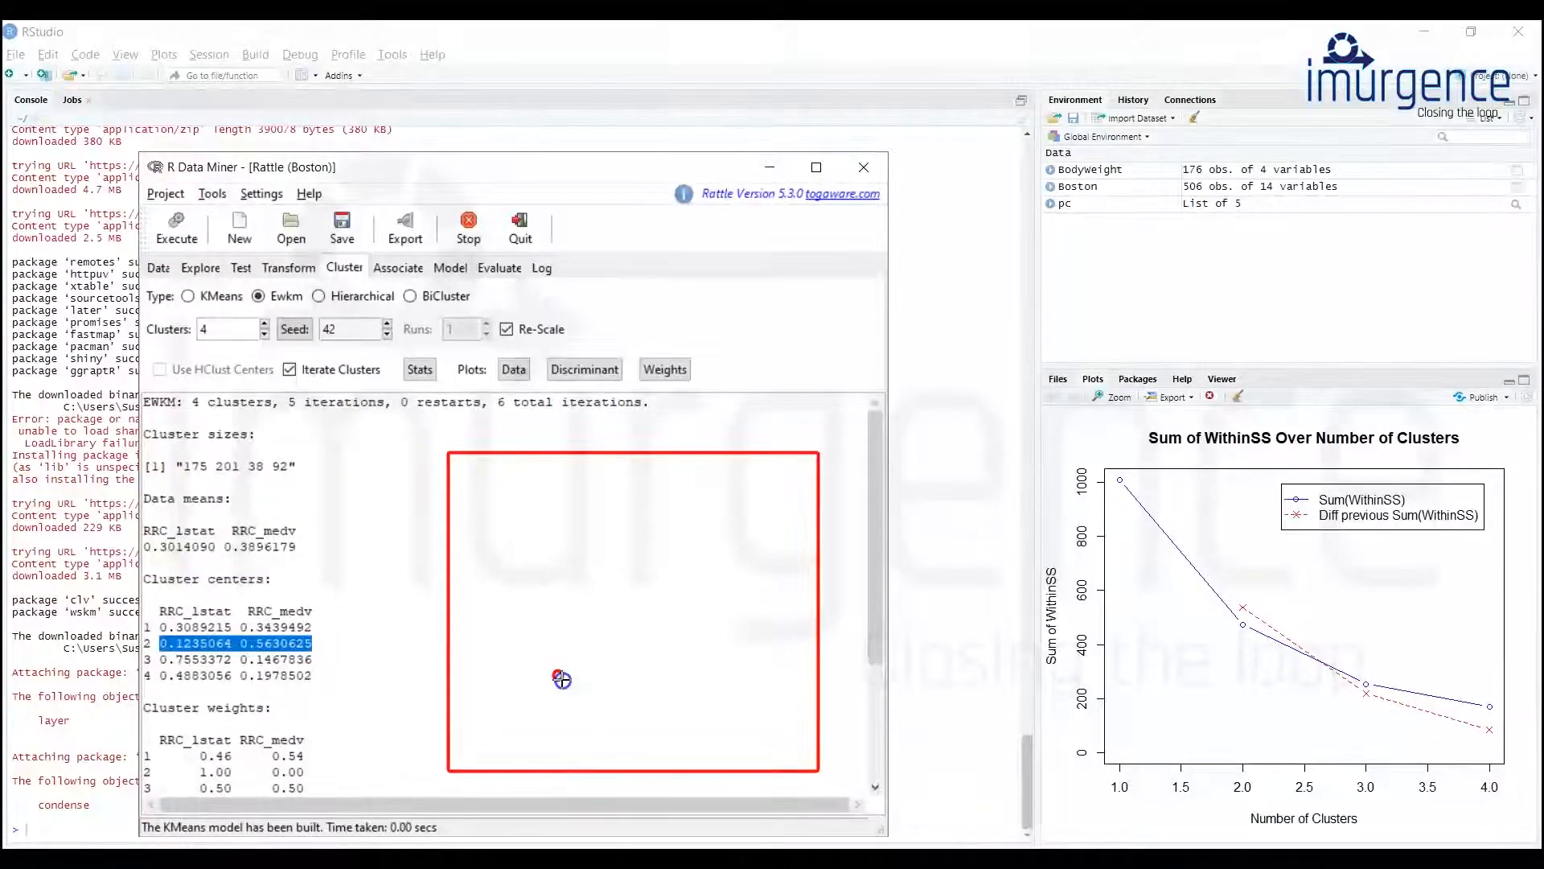
left_click(769, 33)
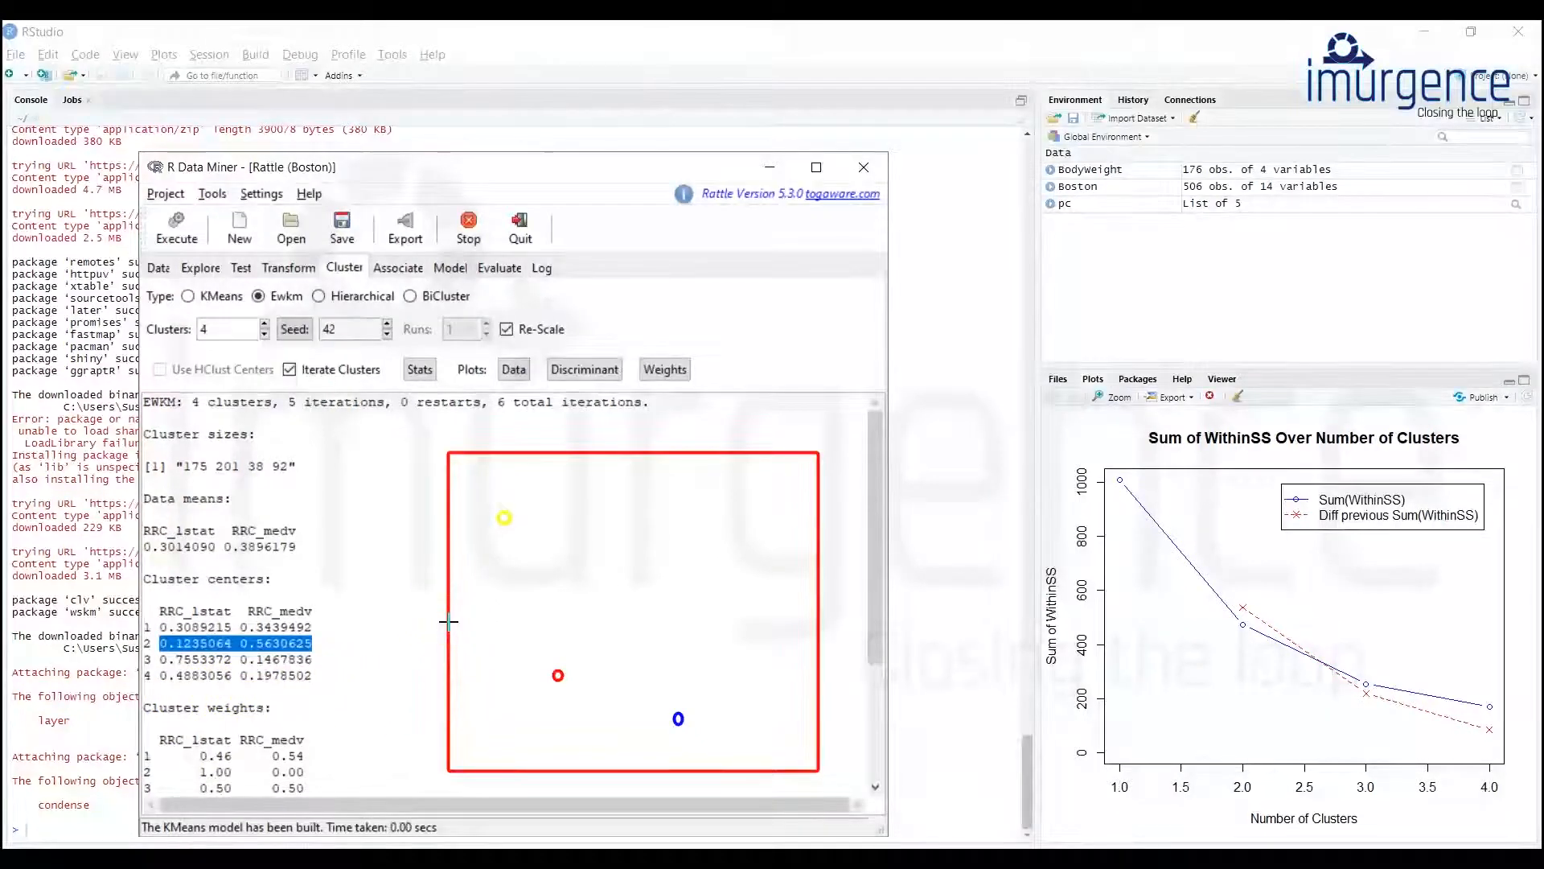
left_click(521, 596)
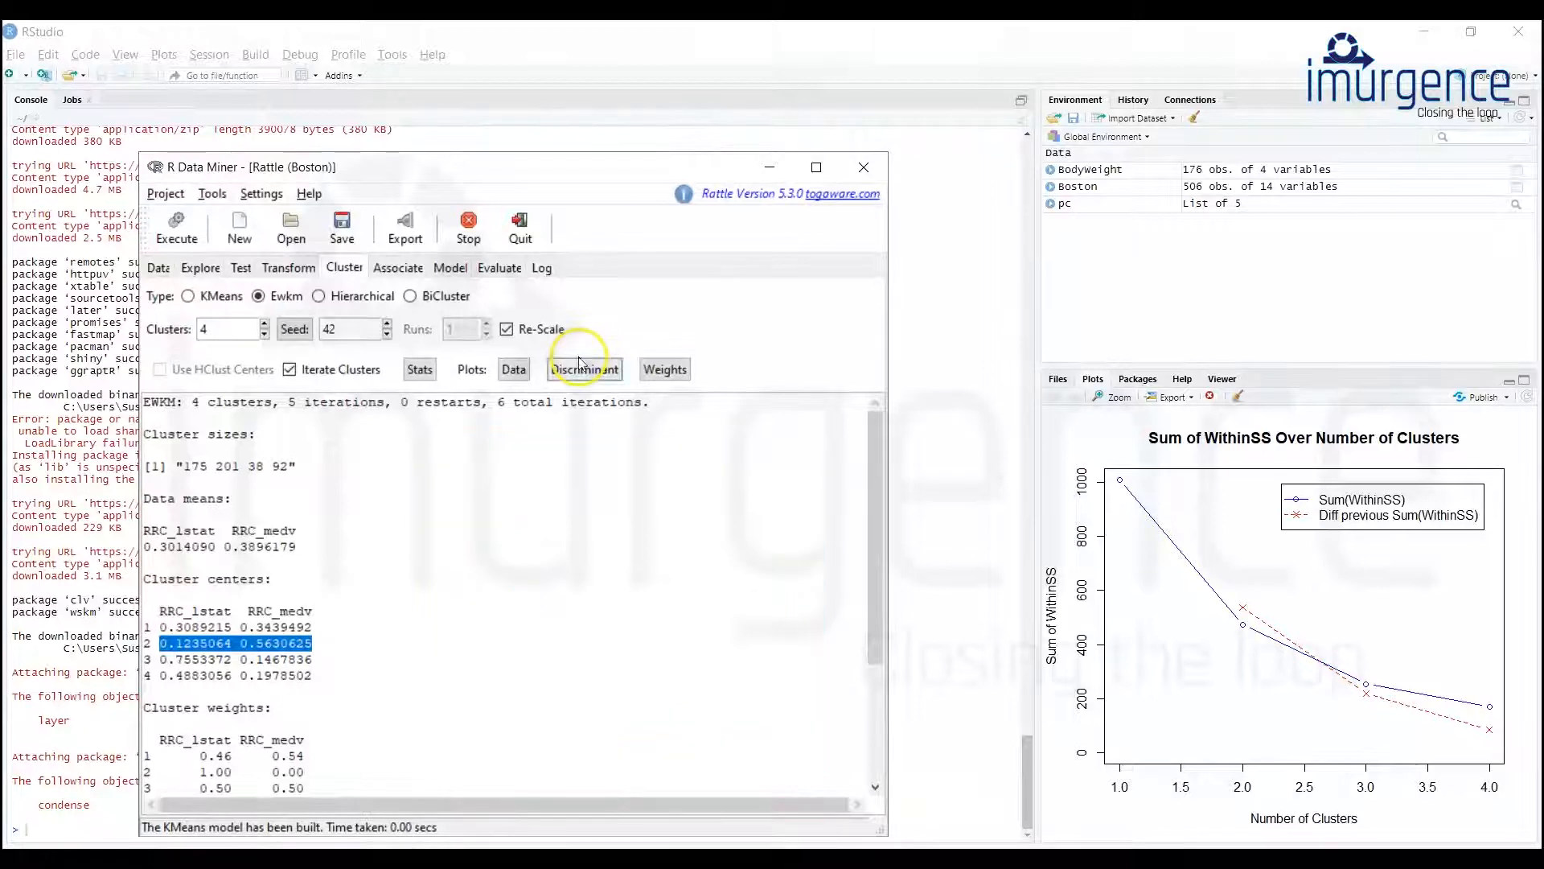
Review the cluster weights and the within cluster sum of squares in the Ewkm output
scroll(470, 670, "down", 1)
scroll(471, 670, "down", 1)
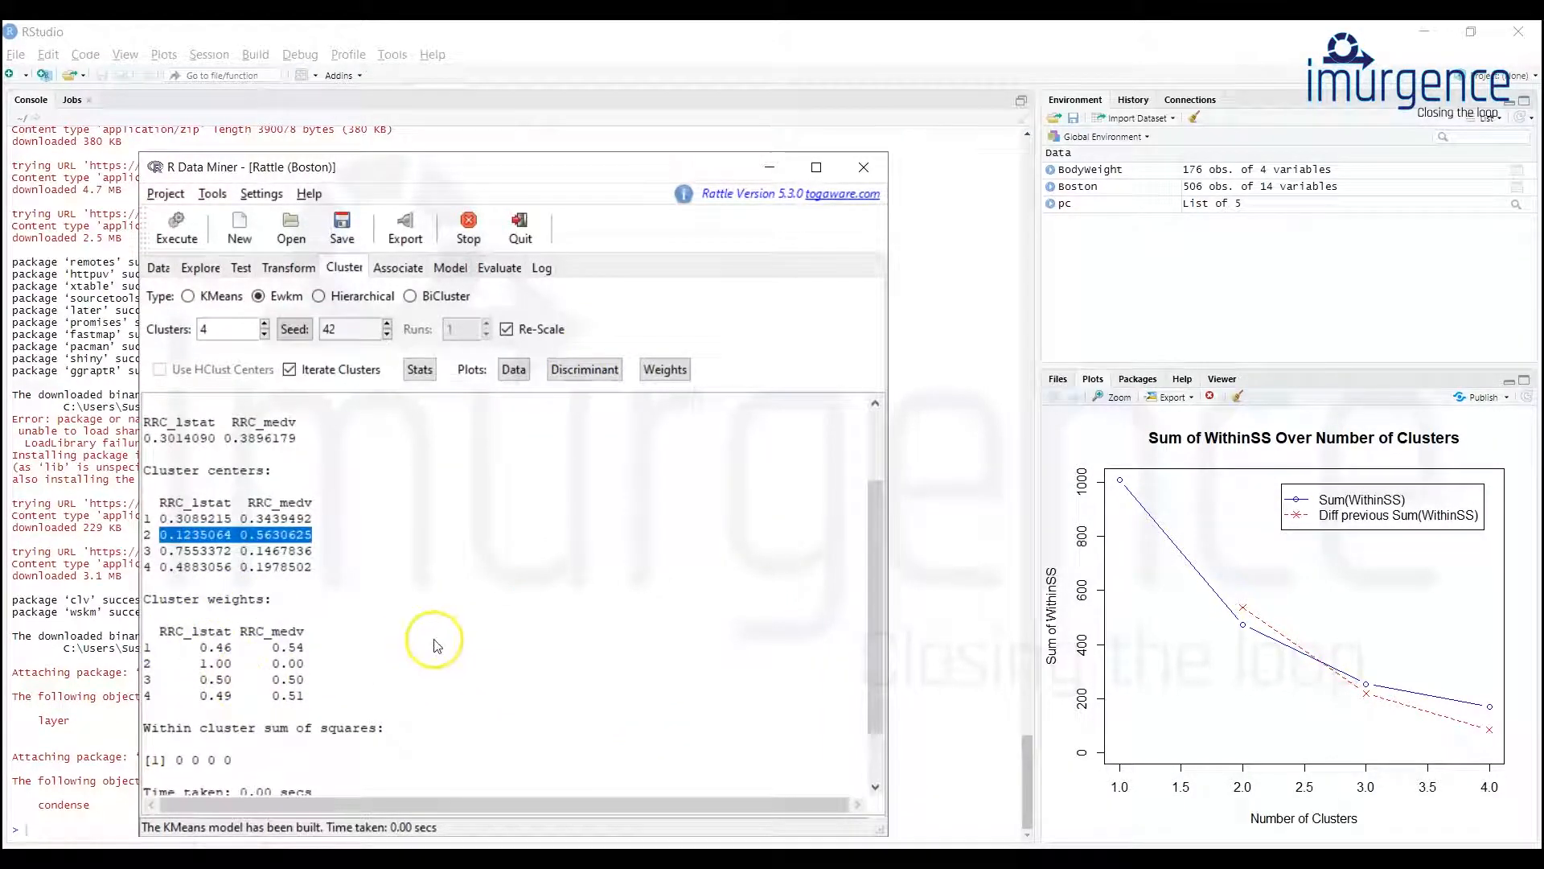
scroll(421, 648, "down", 1)
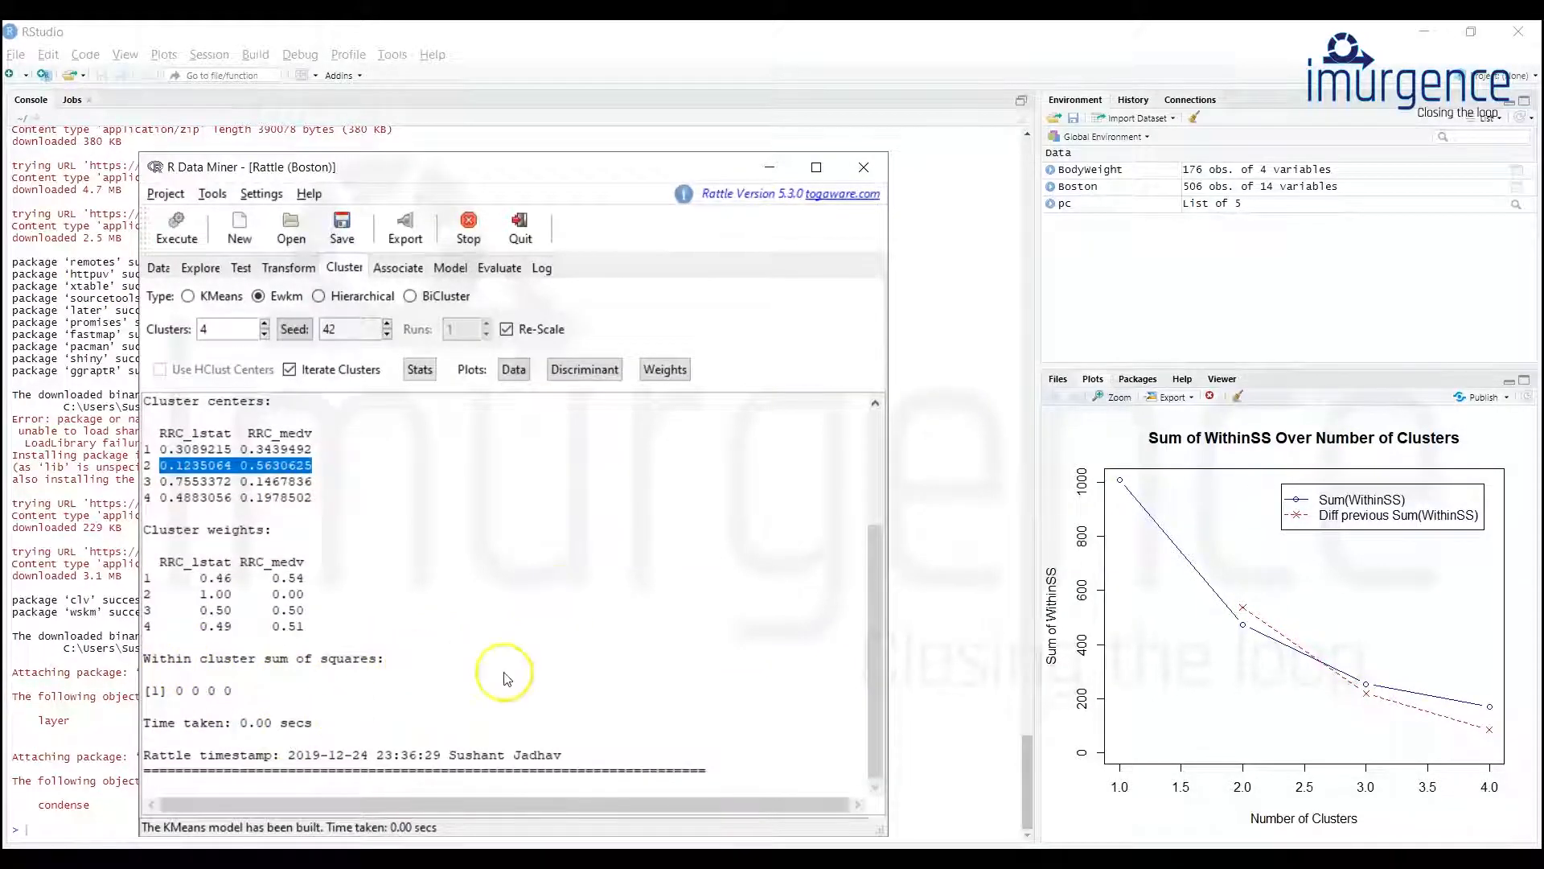
scroll(563, 666, "up", 3)
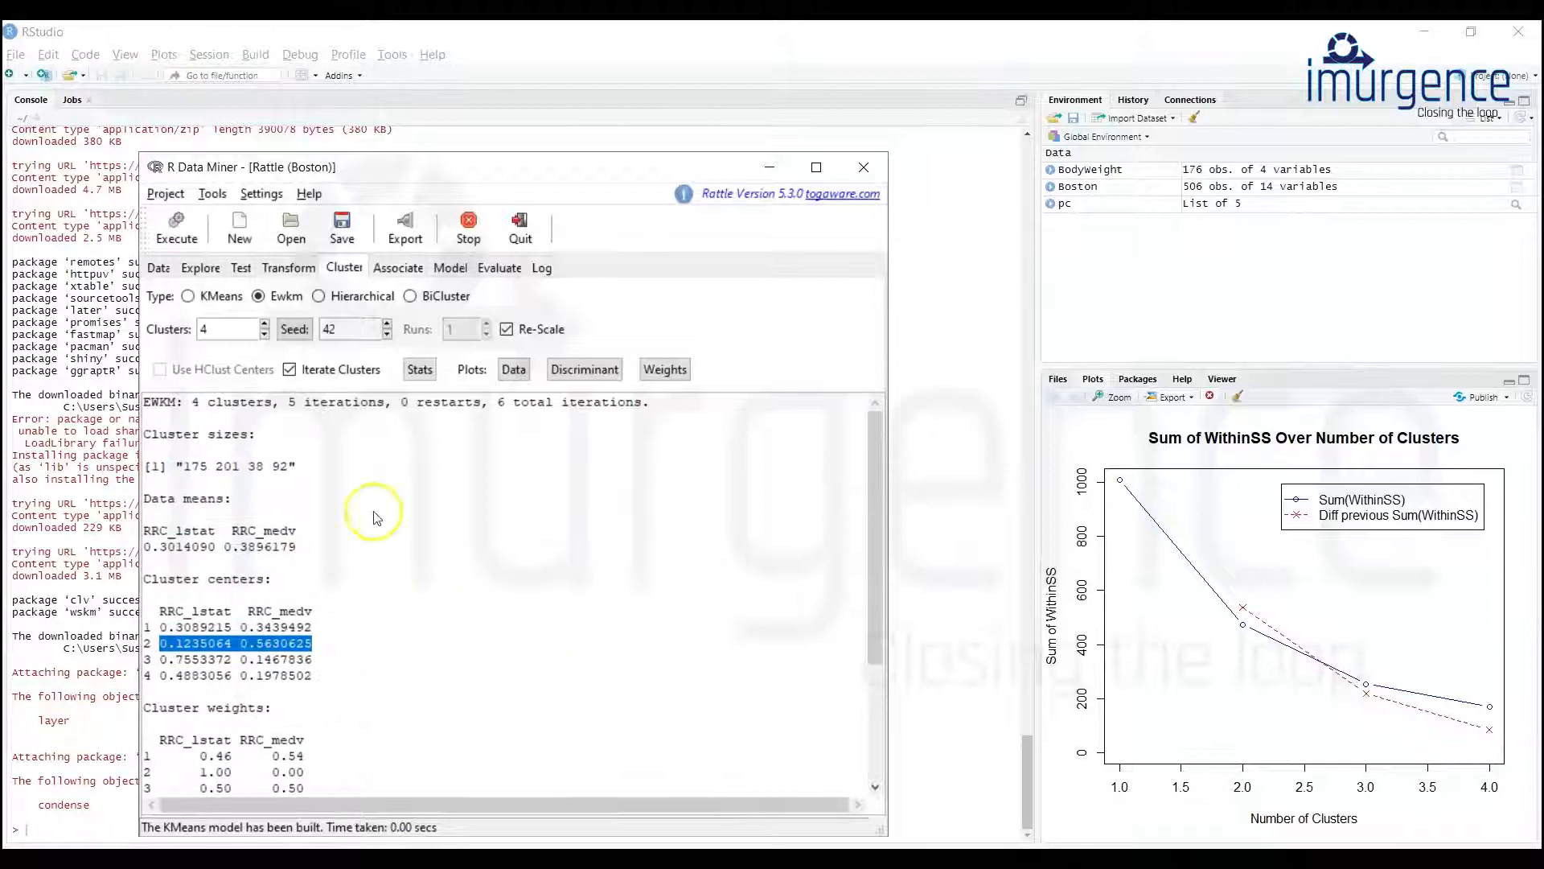
Generate the statistics for the Ewkm clusters, installing the required fpc package
left_click(419, 372)
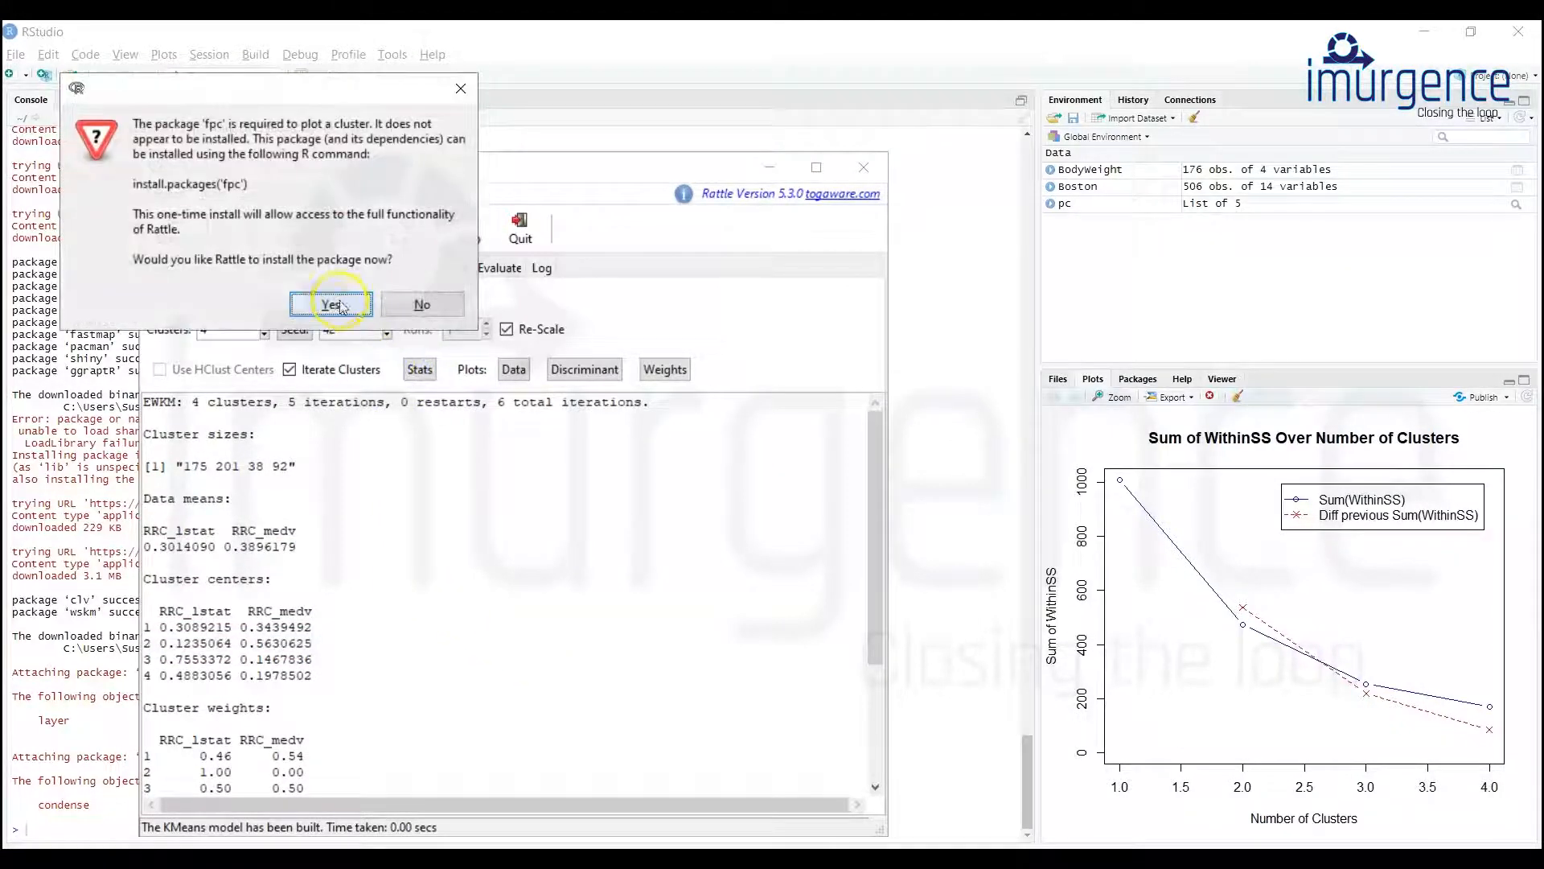
left_click(330, 308)
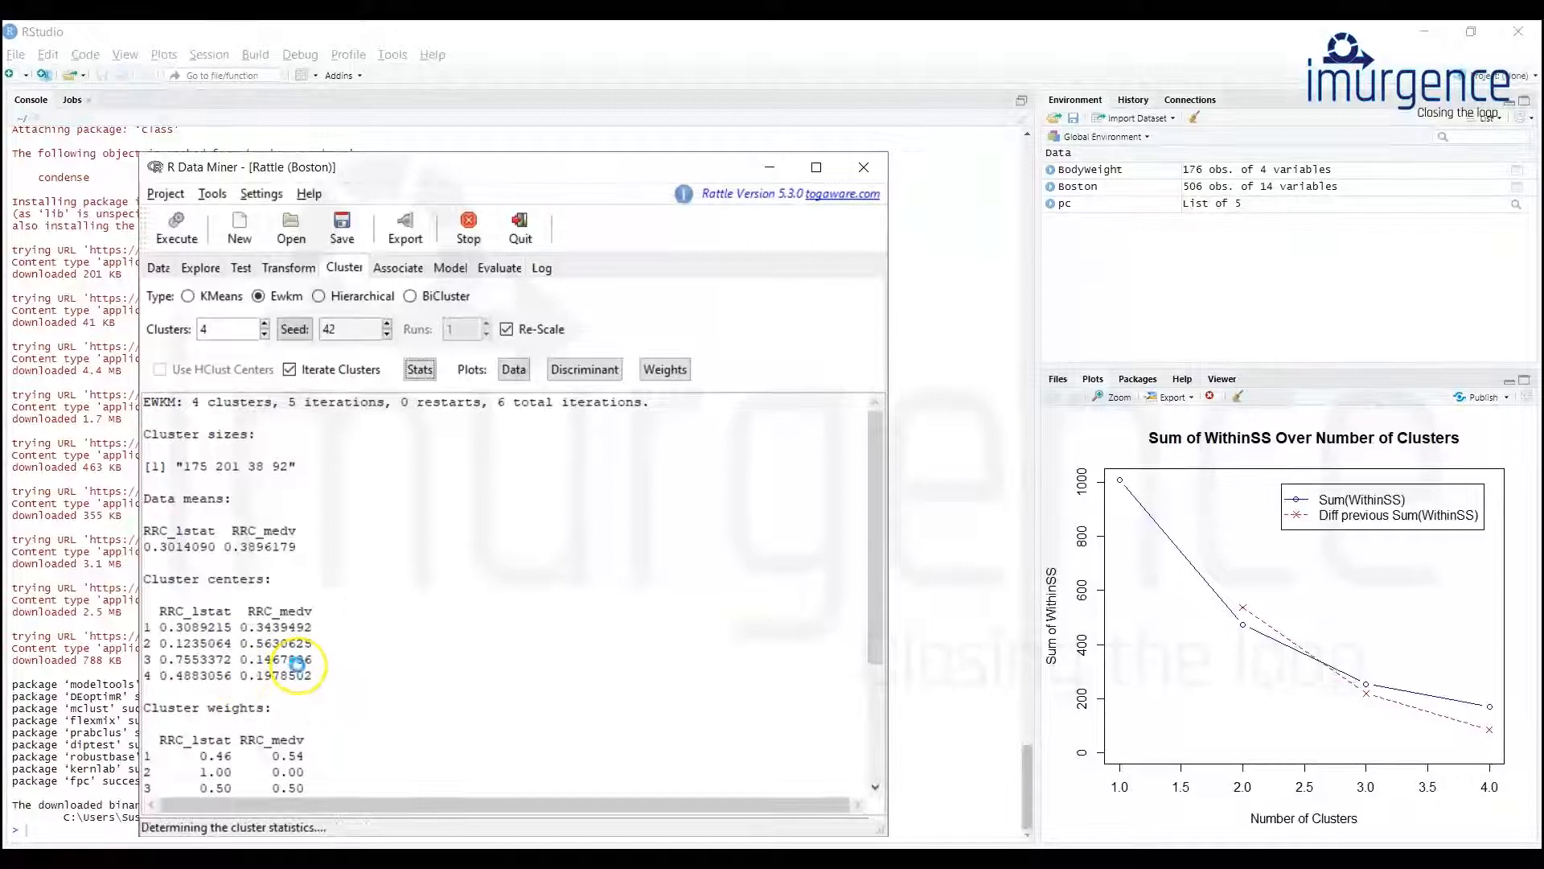
Examine the general cluster statistics, including diameters, distances, the separation matrix and the between and within averages
left_click_drag(874, 454, 888, 533)
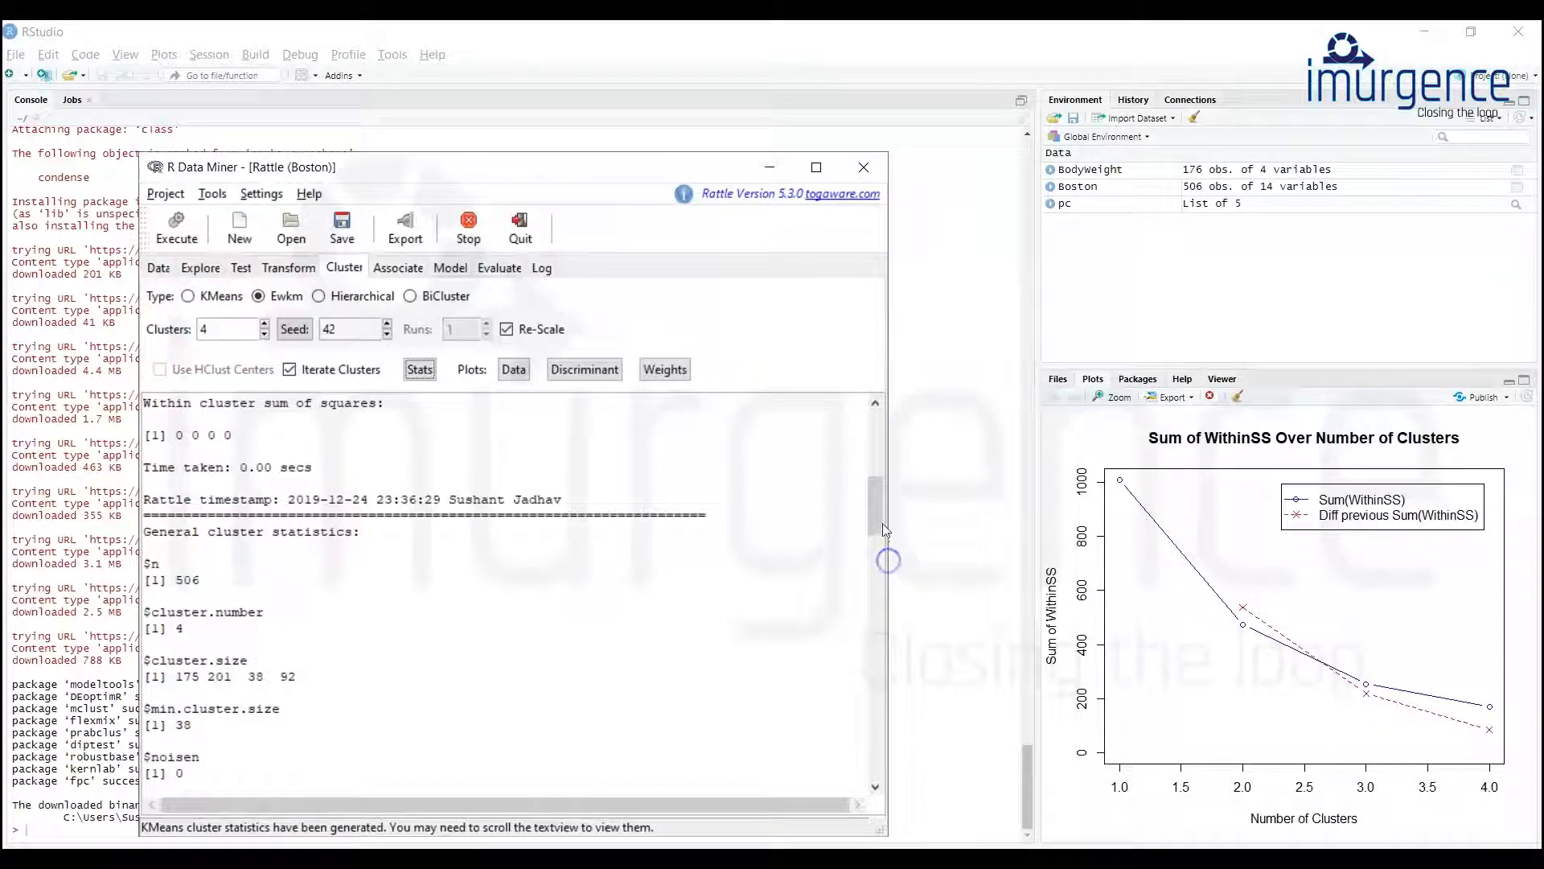
left_click_drag(878, 512, 877, 526)
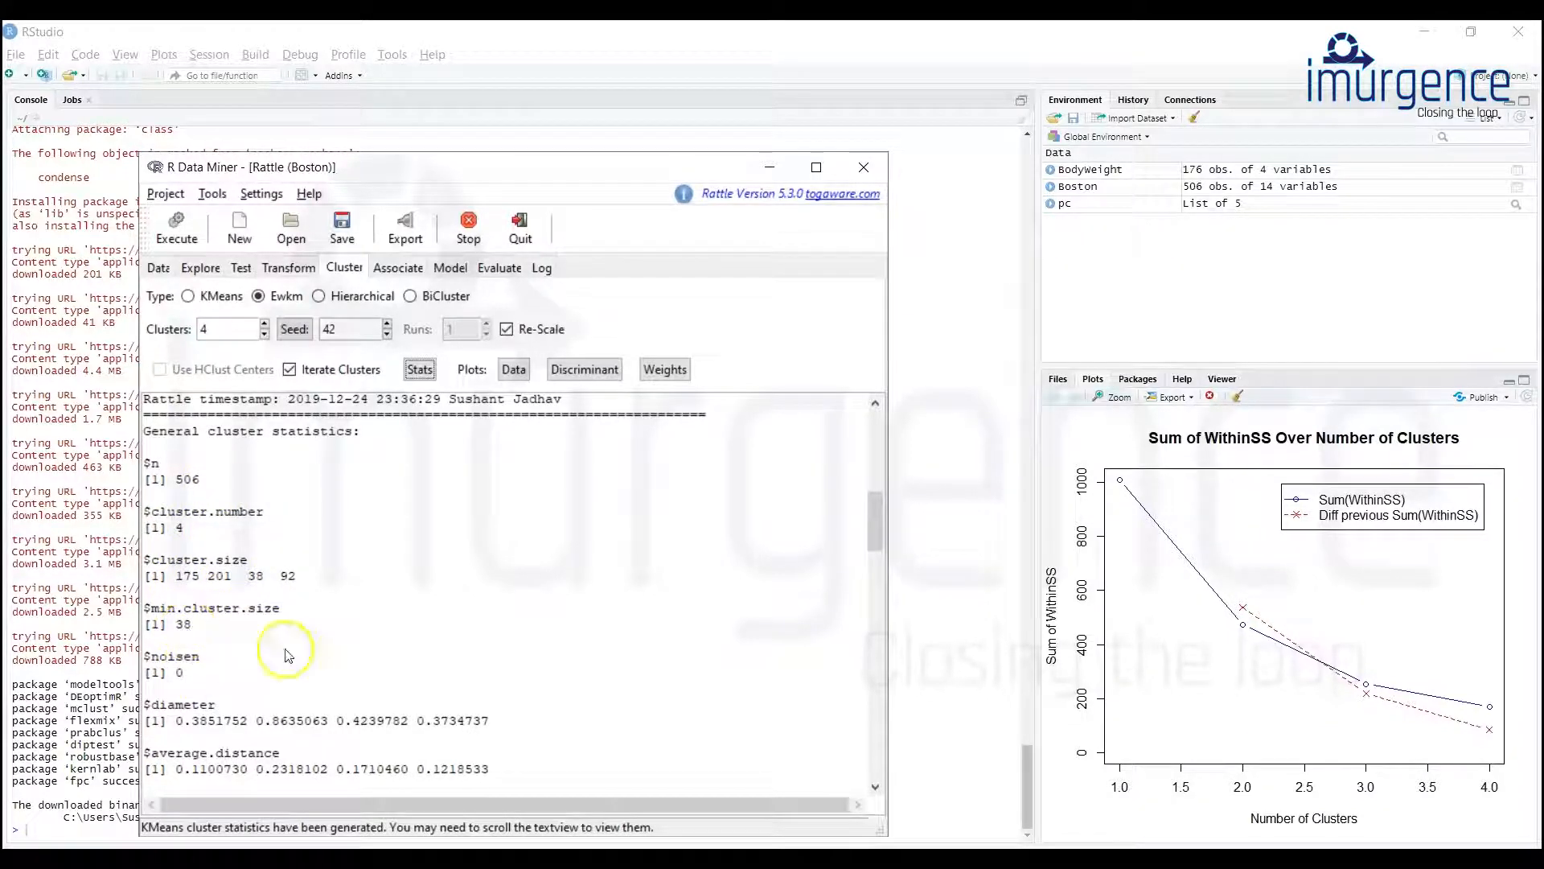
left_click_drag(874, 531, 878, 548)
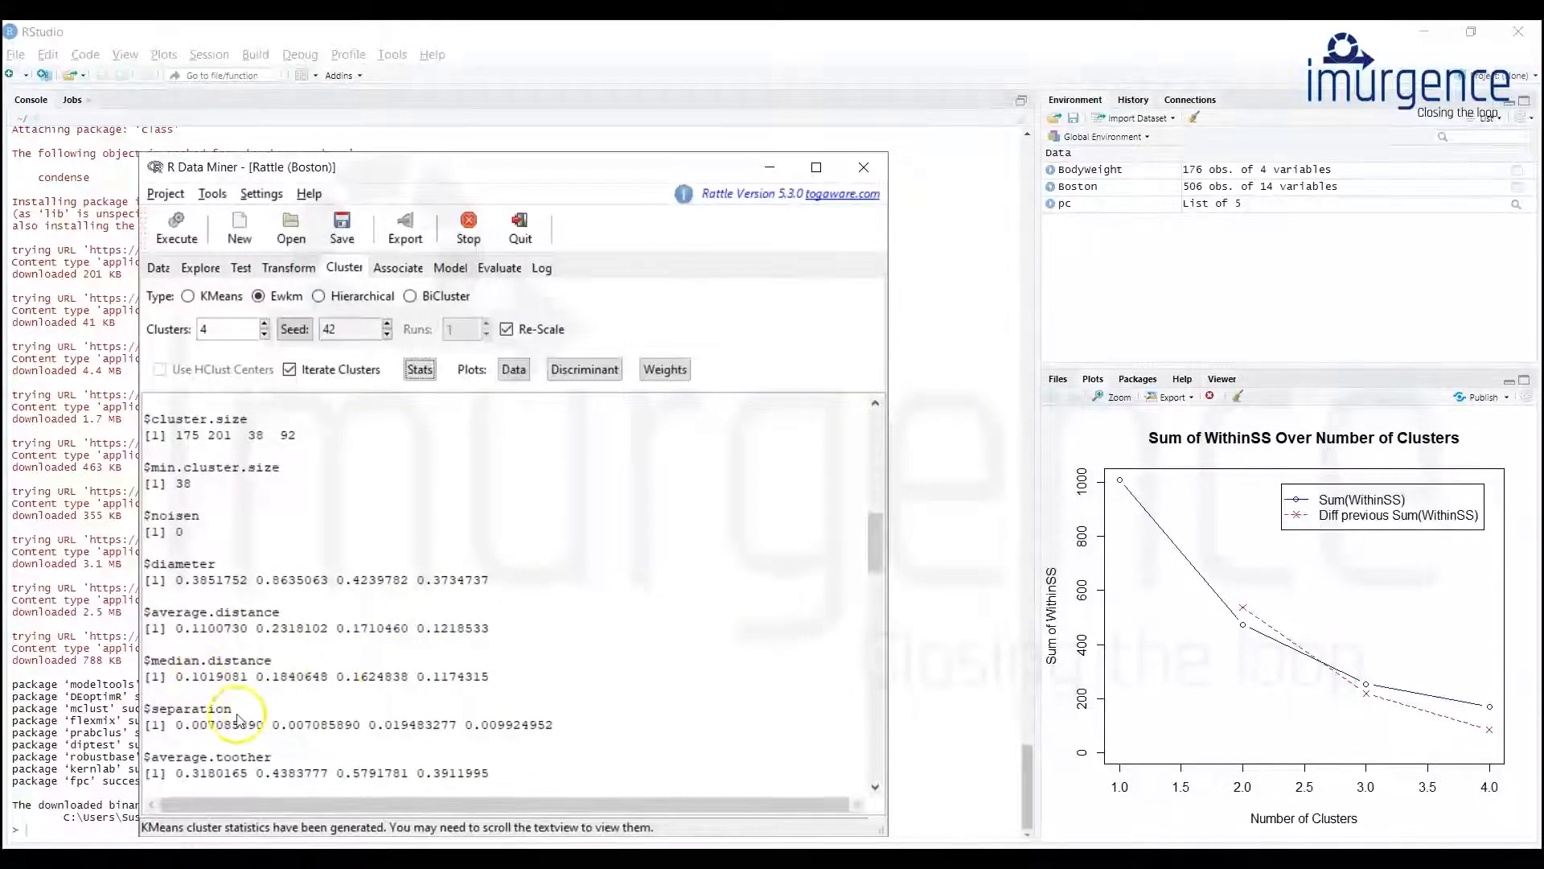
scroll(252, 714, "down", 1)
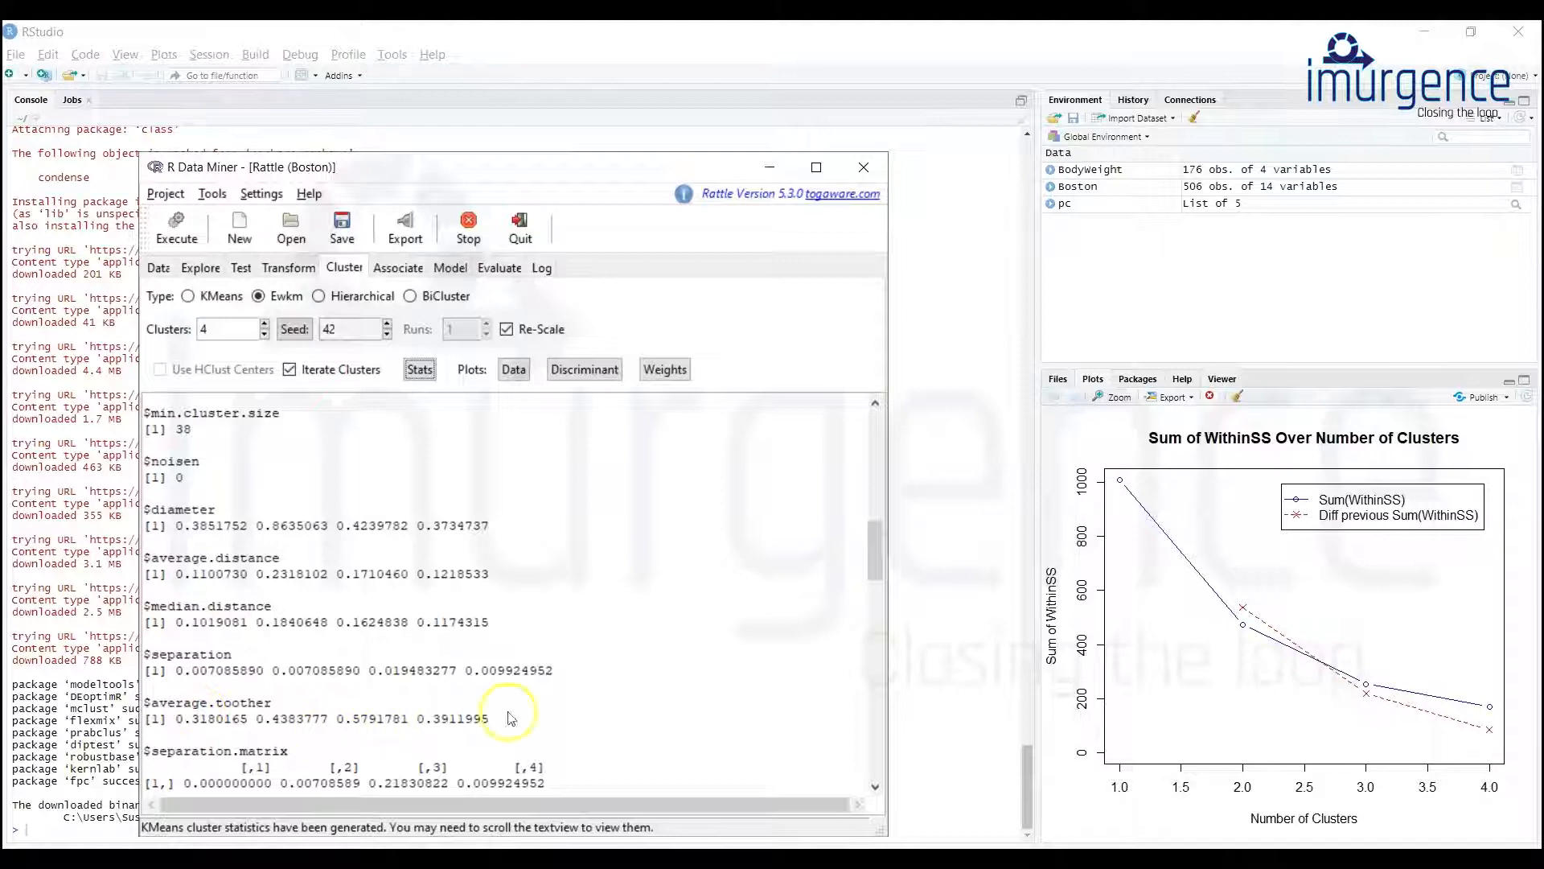
left_click_drag(876, 551, 875, 585)
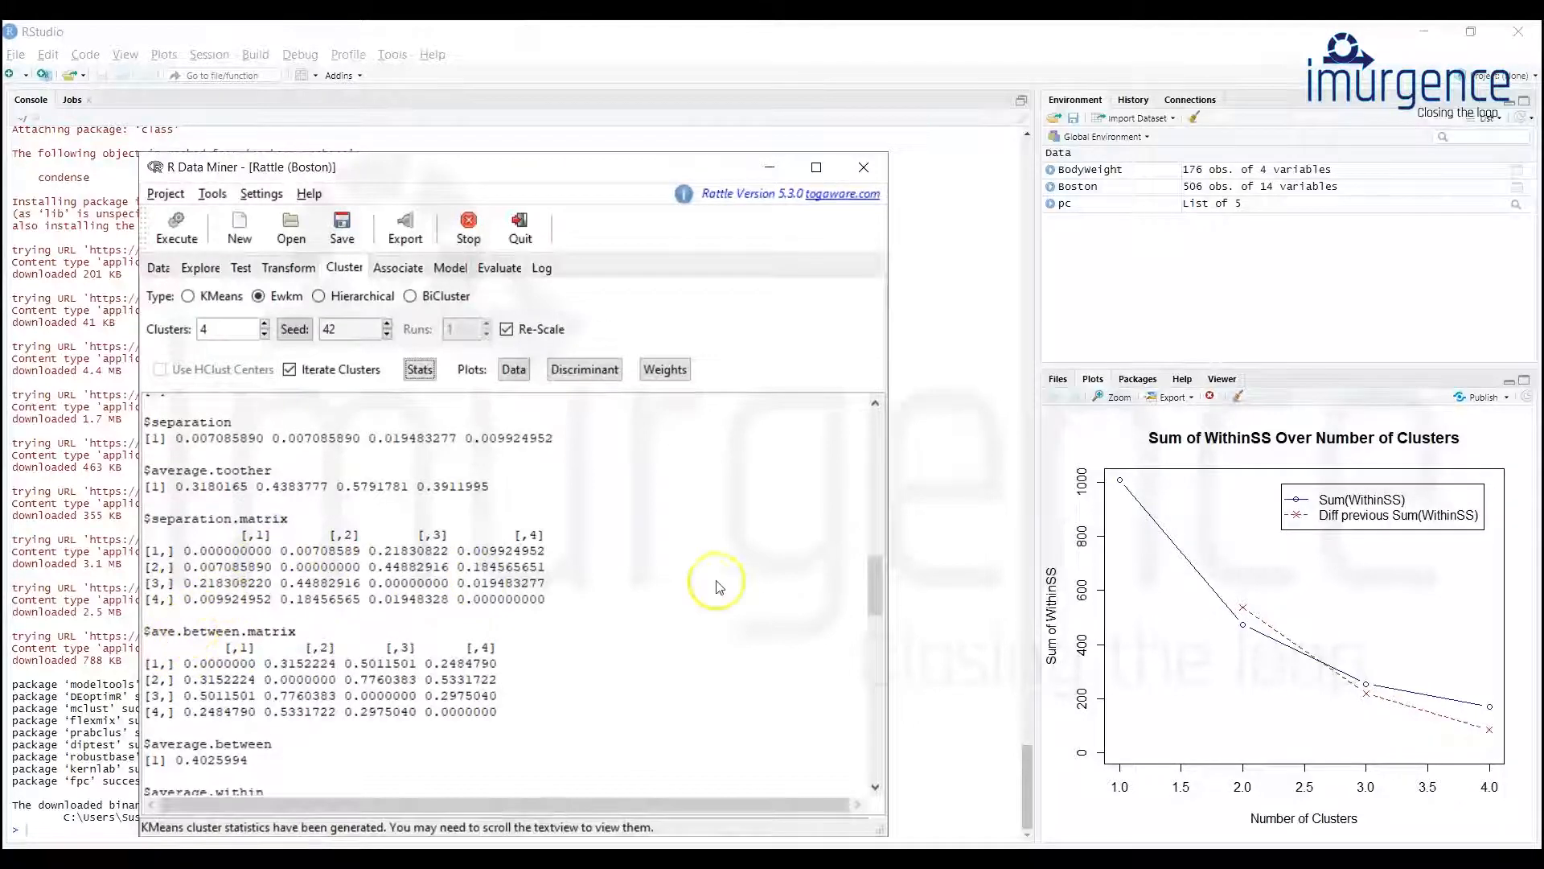
left_click_drag(879, 576, 885, 619)
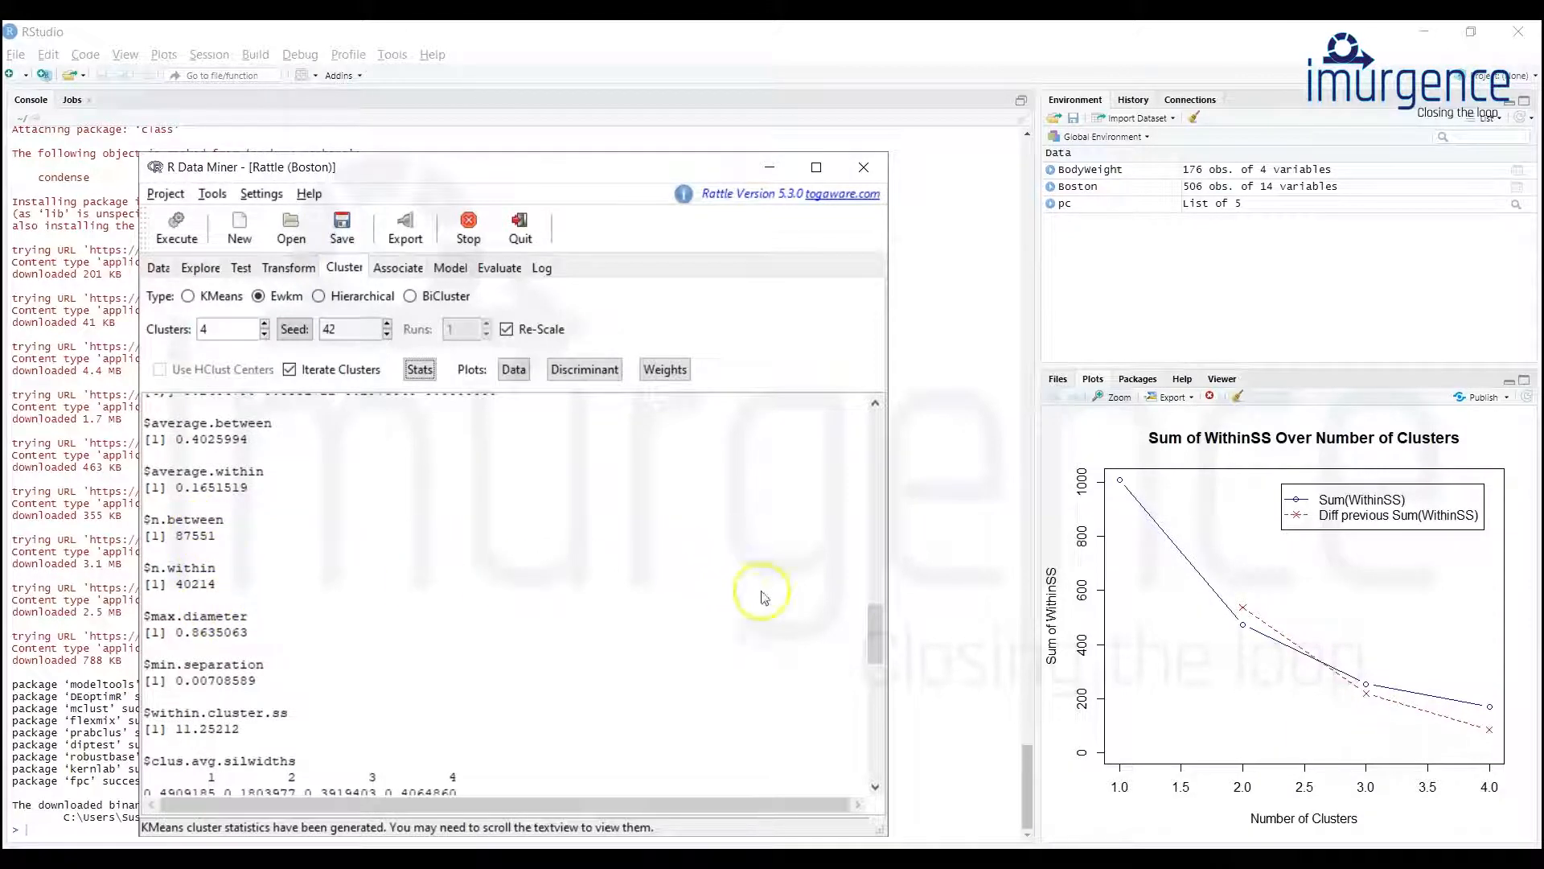
left_click_drag(873, 630, 876, 439)
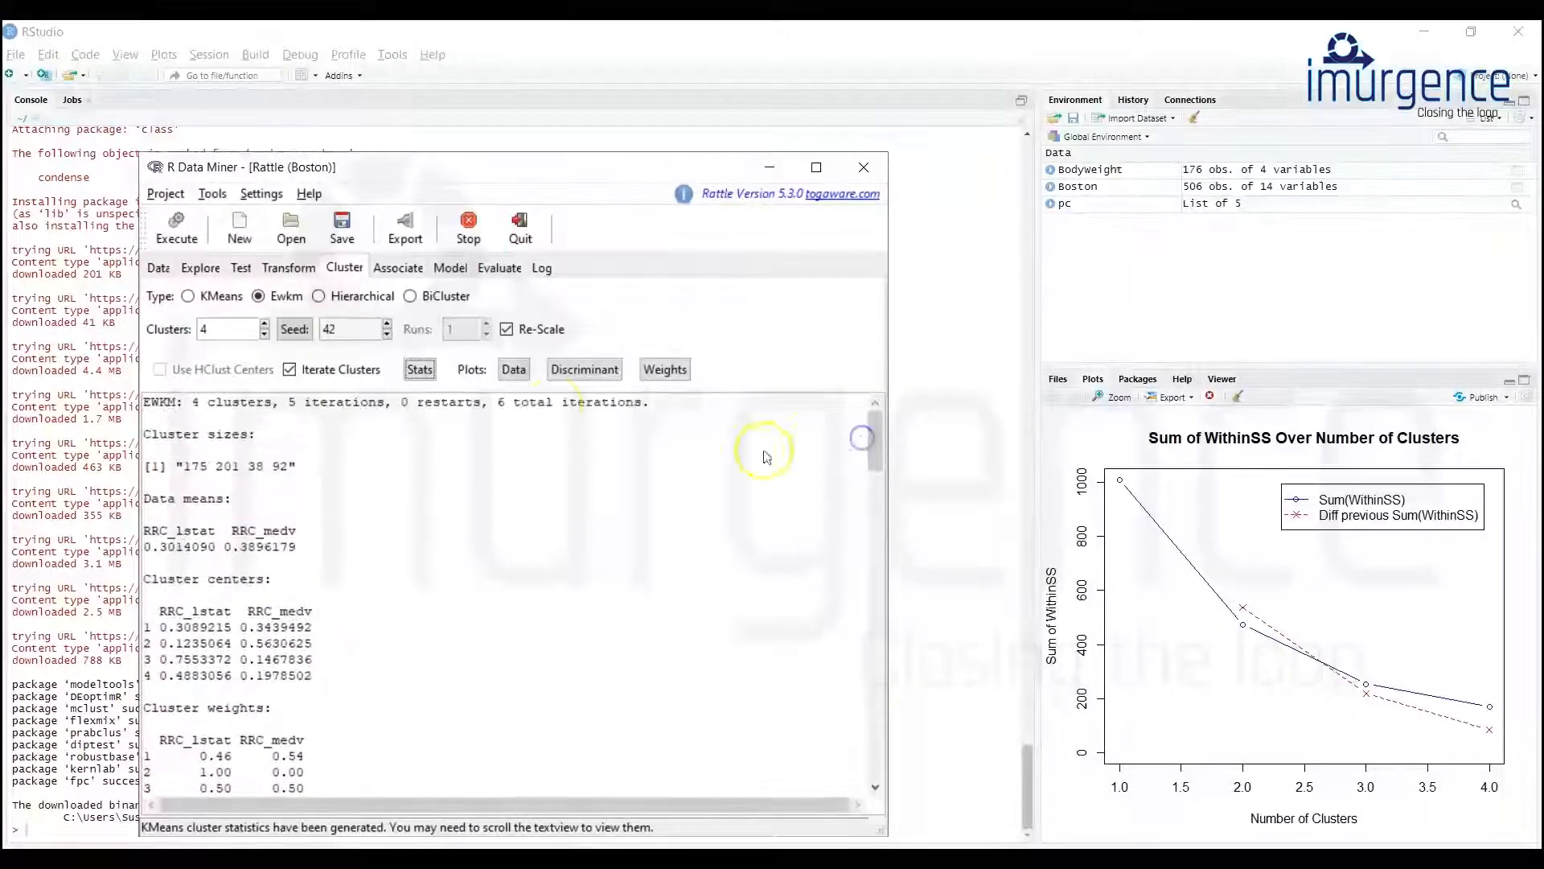
Plot the Ewkm clusters as a data plot, a discriminant coordinates plot and a variable weights plot
left_click(513, 373)
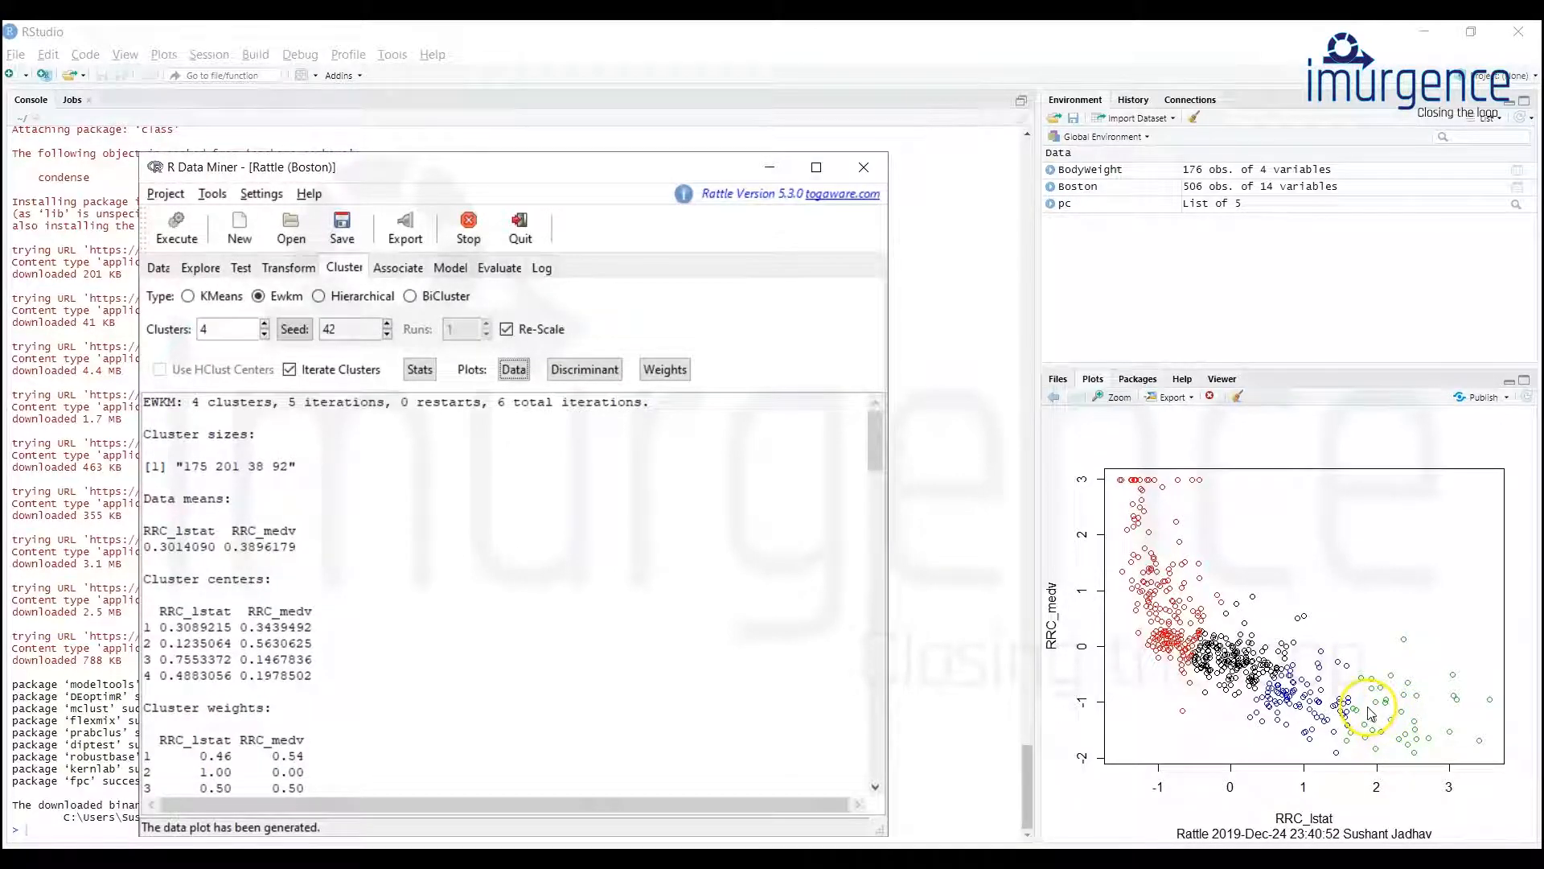
left_click(585, 370)
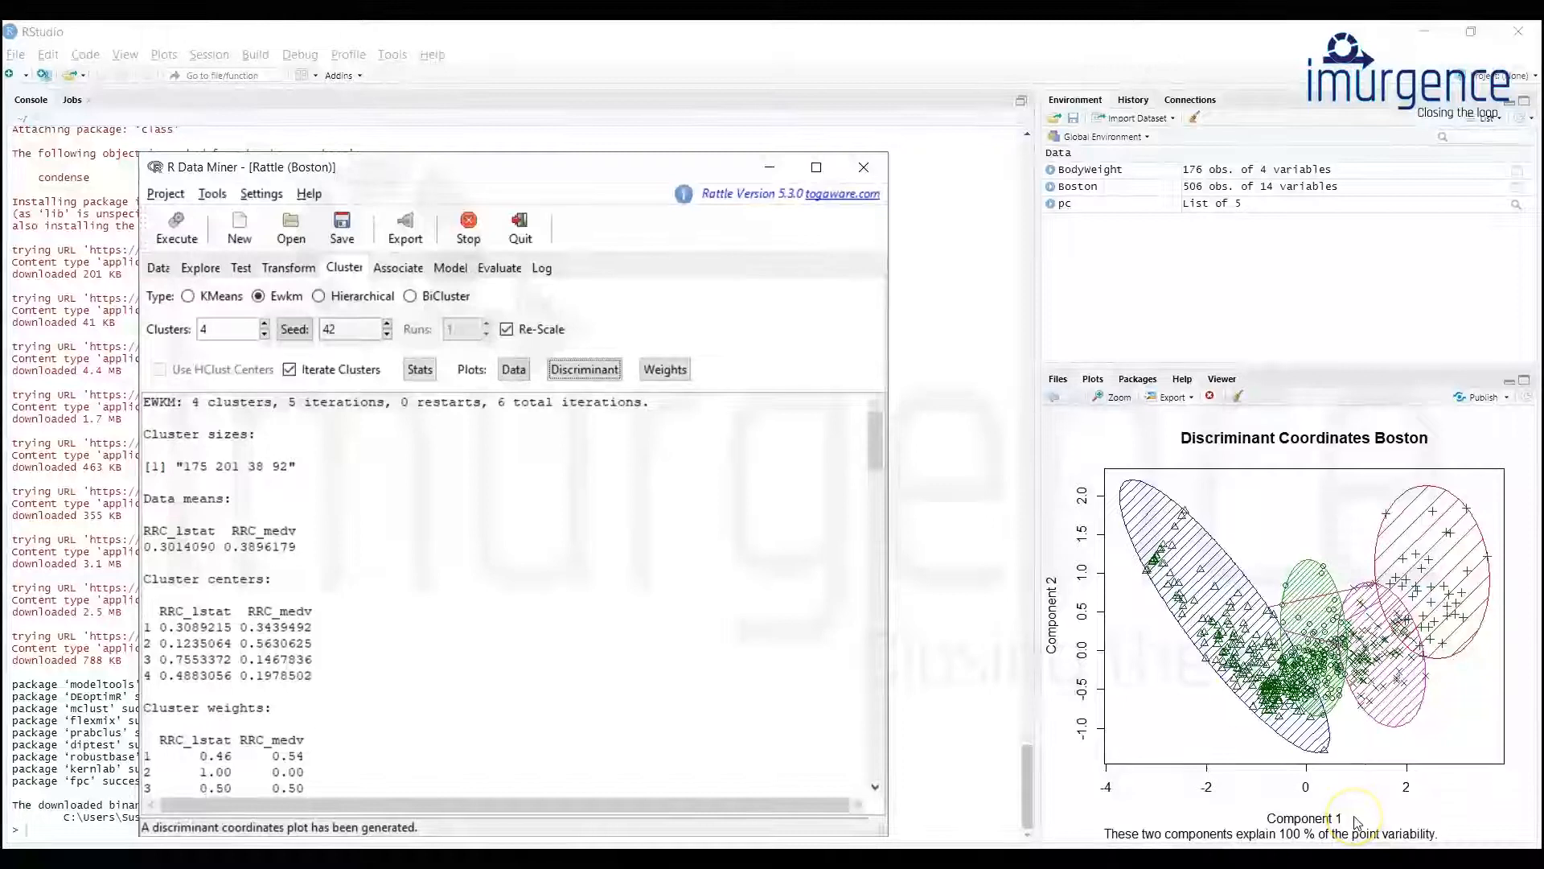
left_click(664, 372)
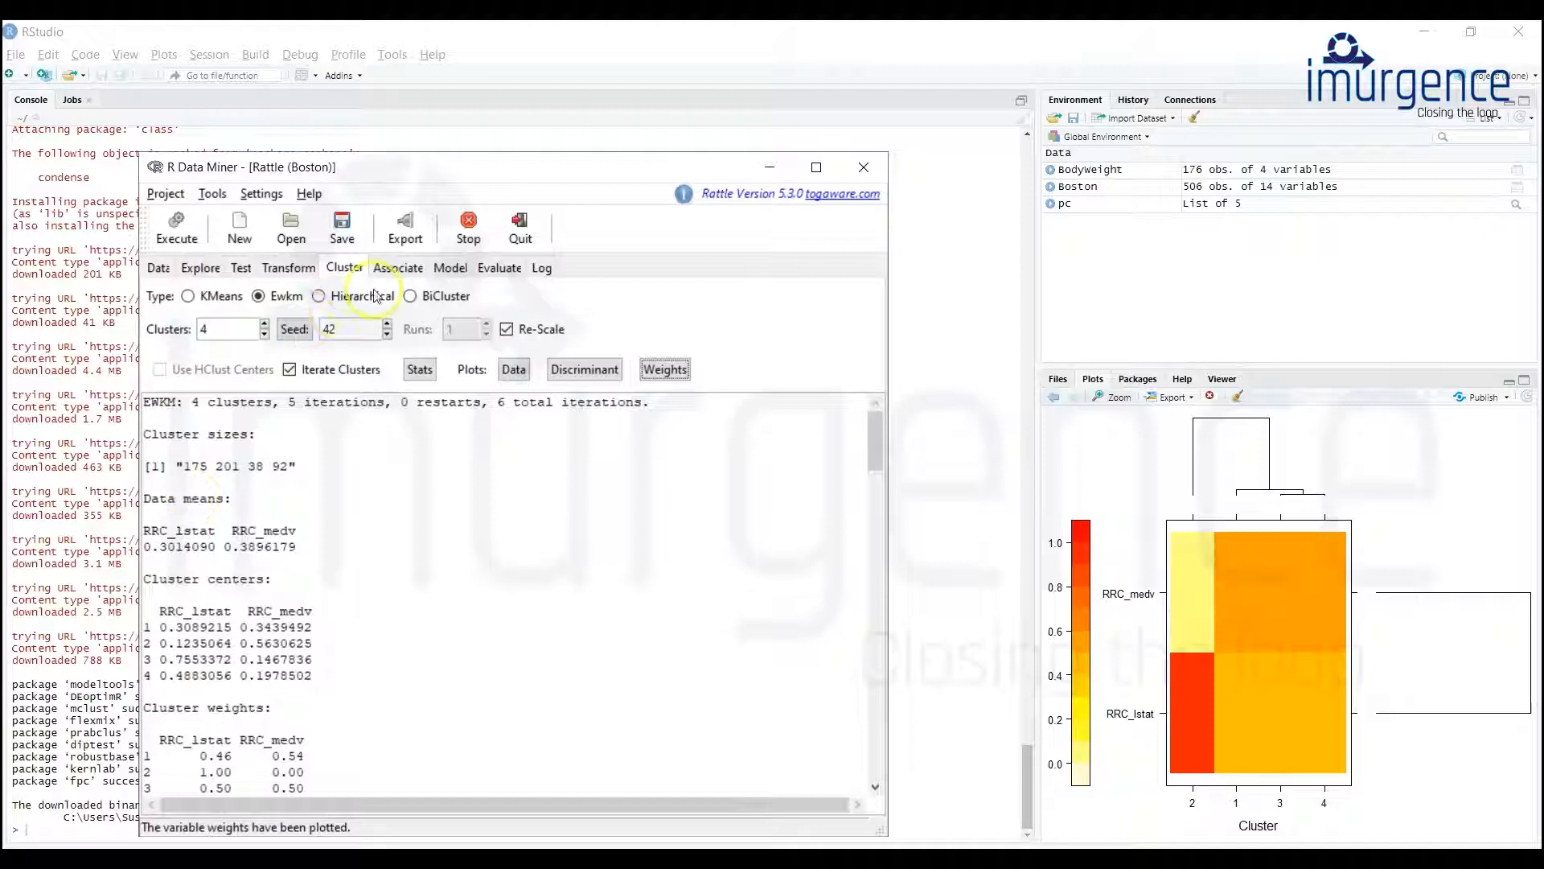
Build a hierarchical cluster model with euclidean distance and ward agglomeration, installing the required amap package
left_click(319, 296)
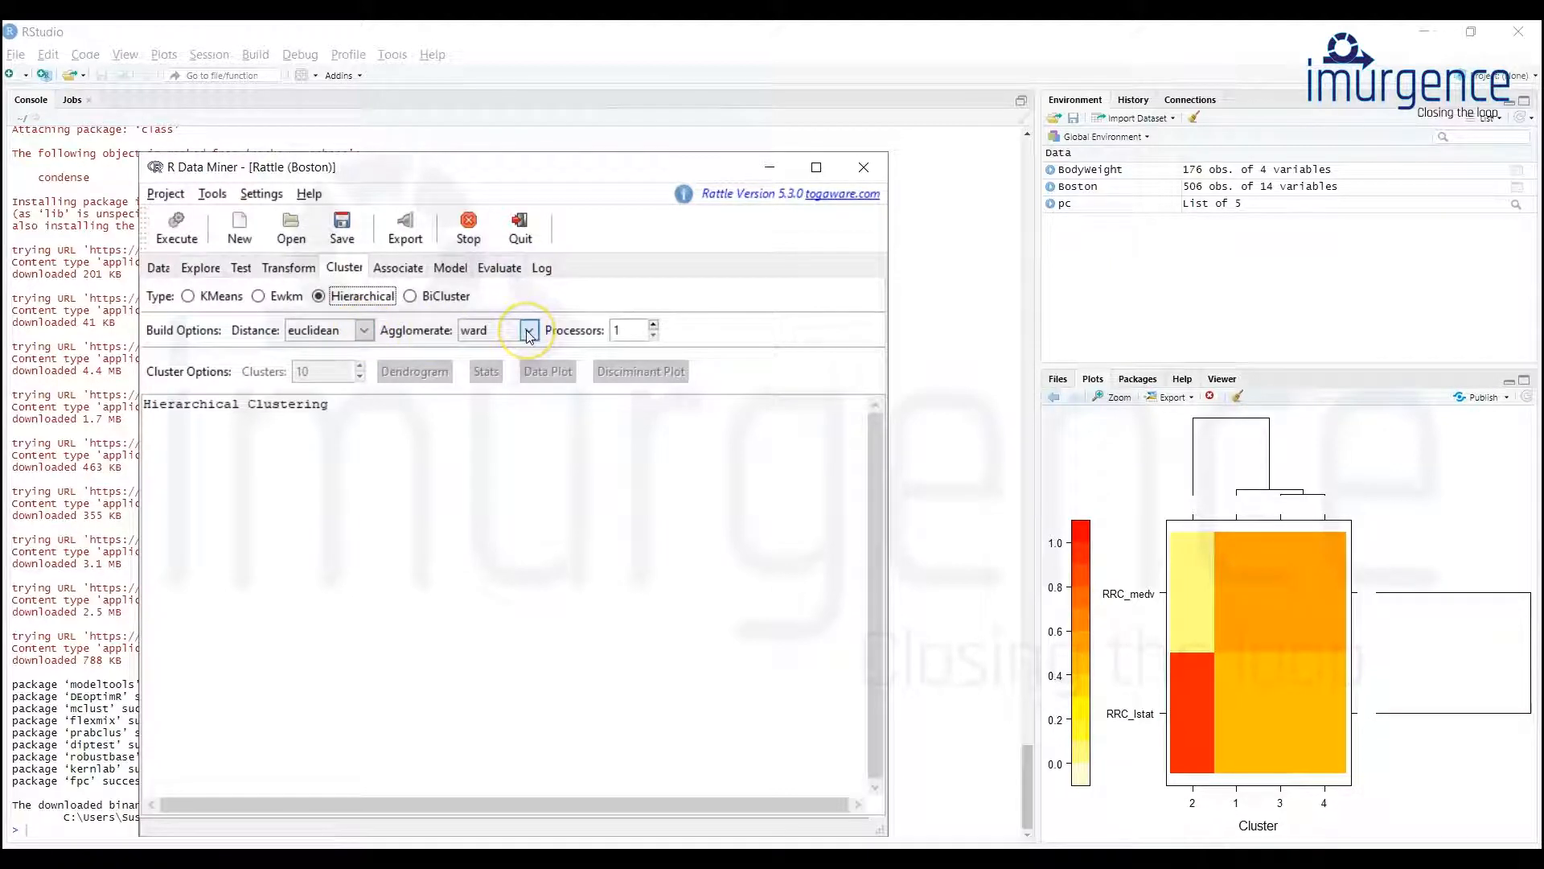
left_click(179, 232)
left_click(347, 347)
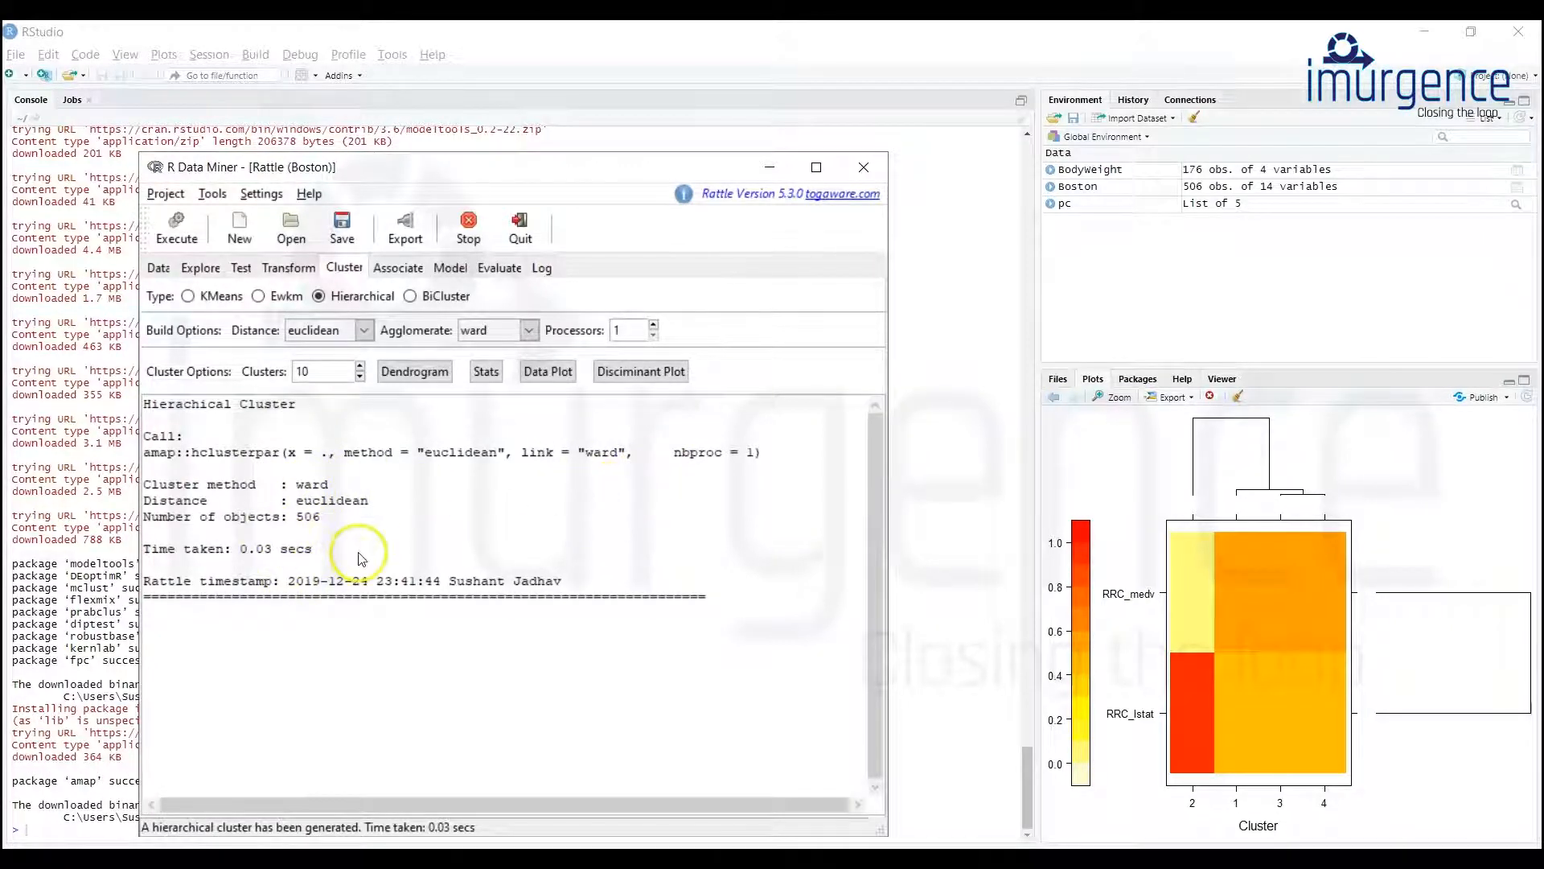
Plot the dendrogram of the hierarchical clusters, installing the ggdendro package, and inspect it enlarged before returning to the Rattle window
left_click(415, 373)
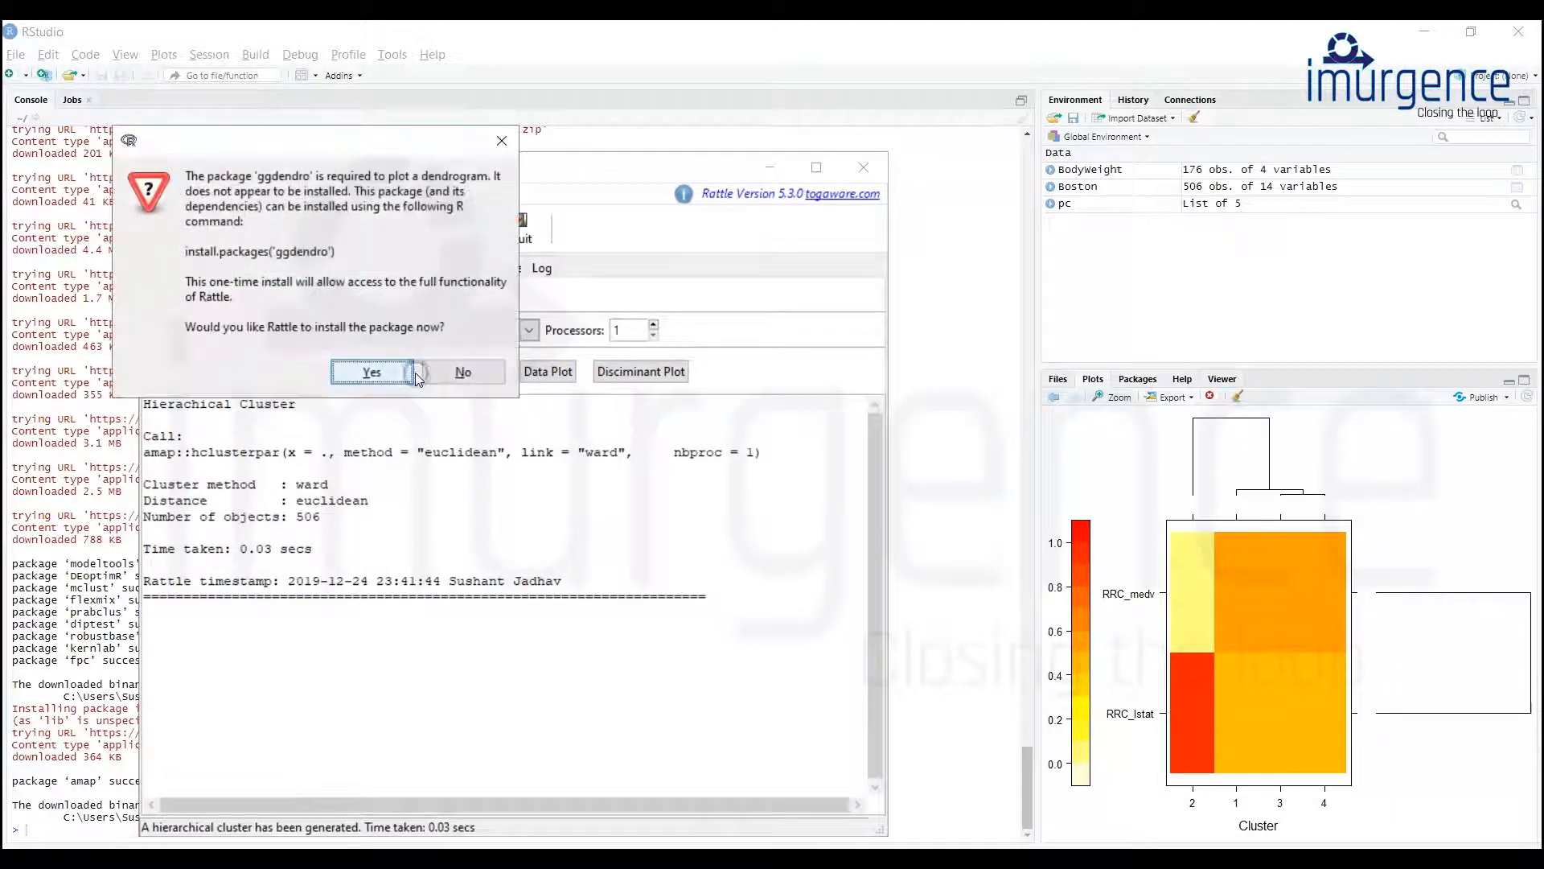
left_click(372, 372)
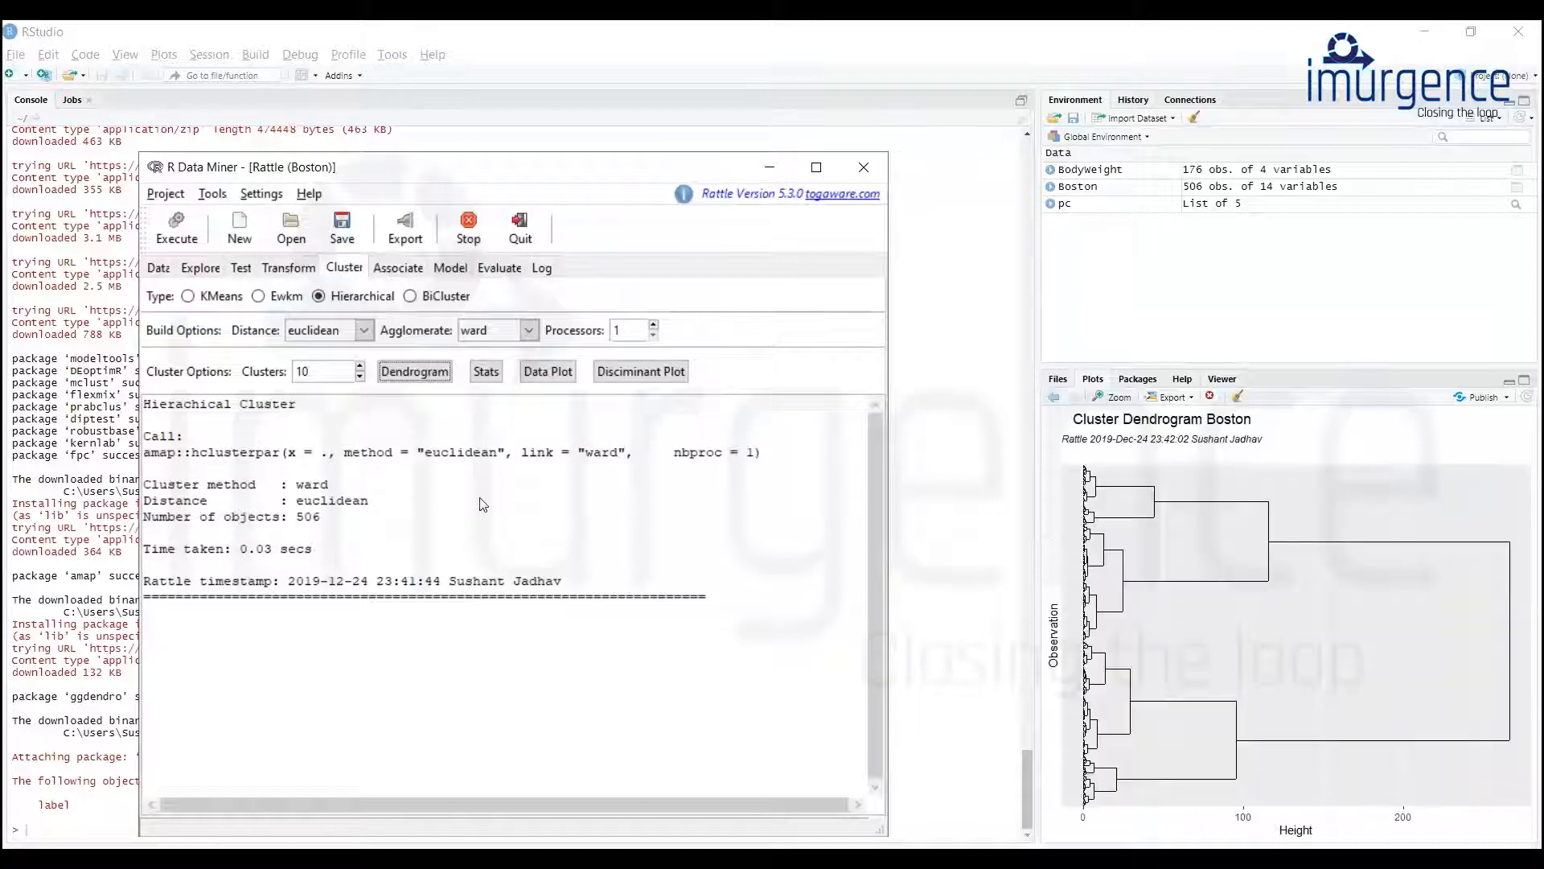
left_click(1110, 396)
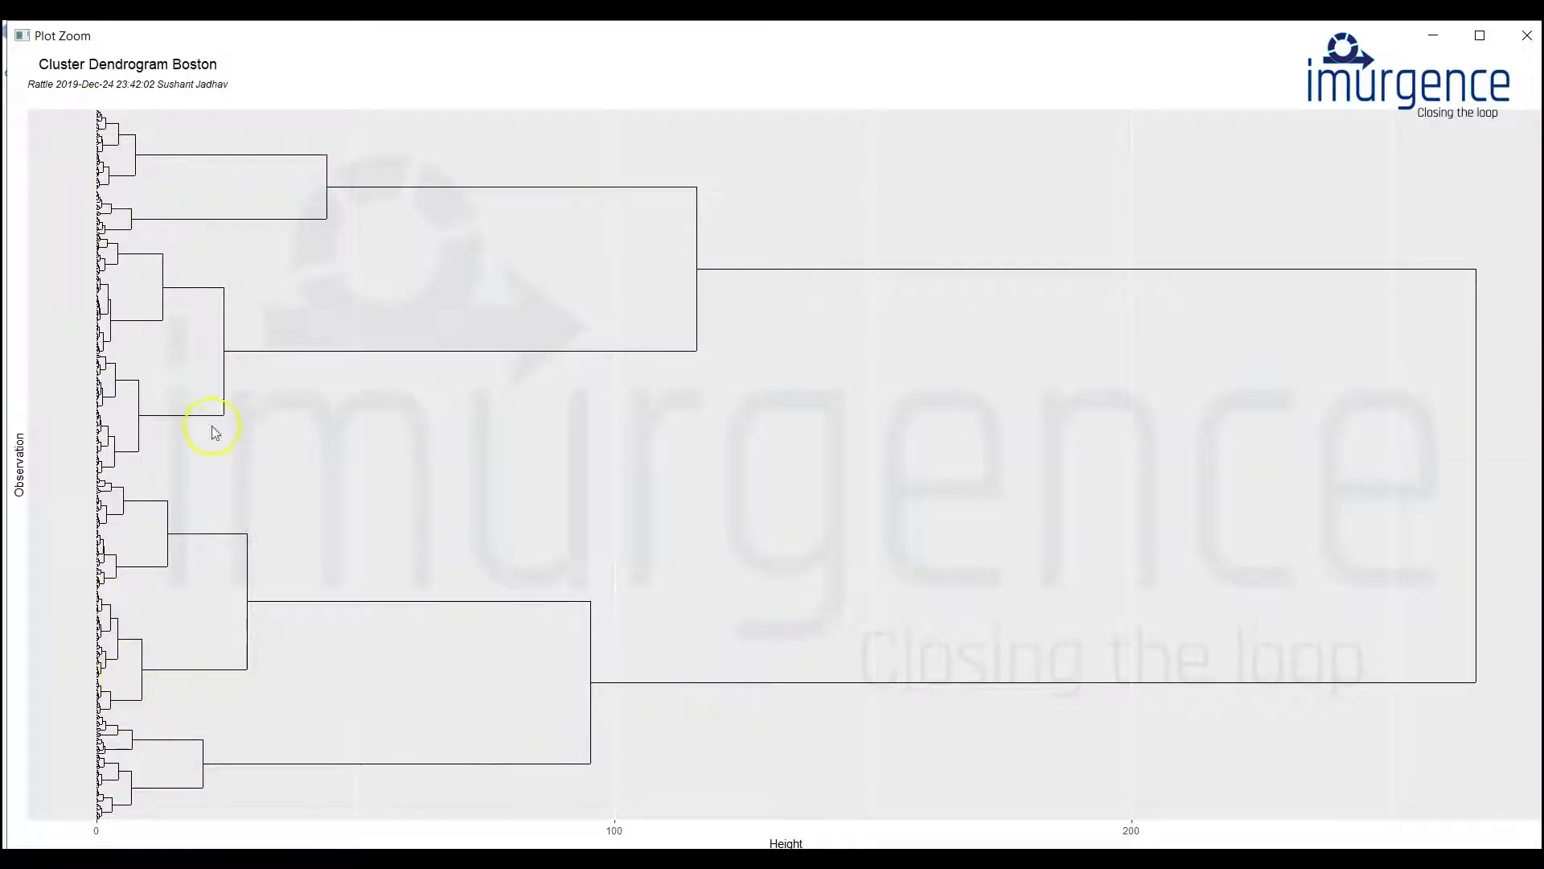
left_click(1528, 37)
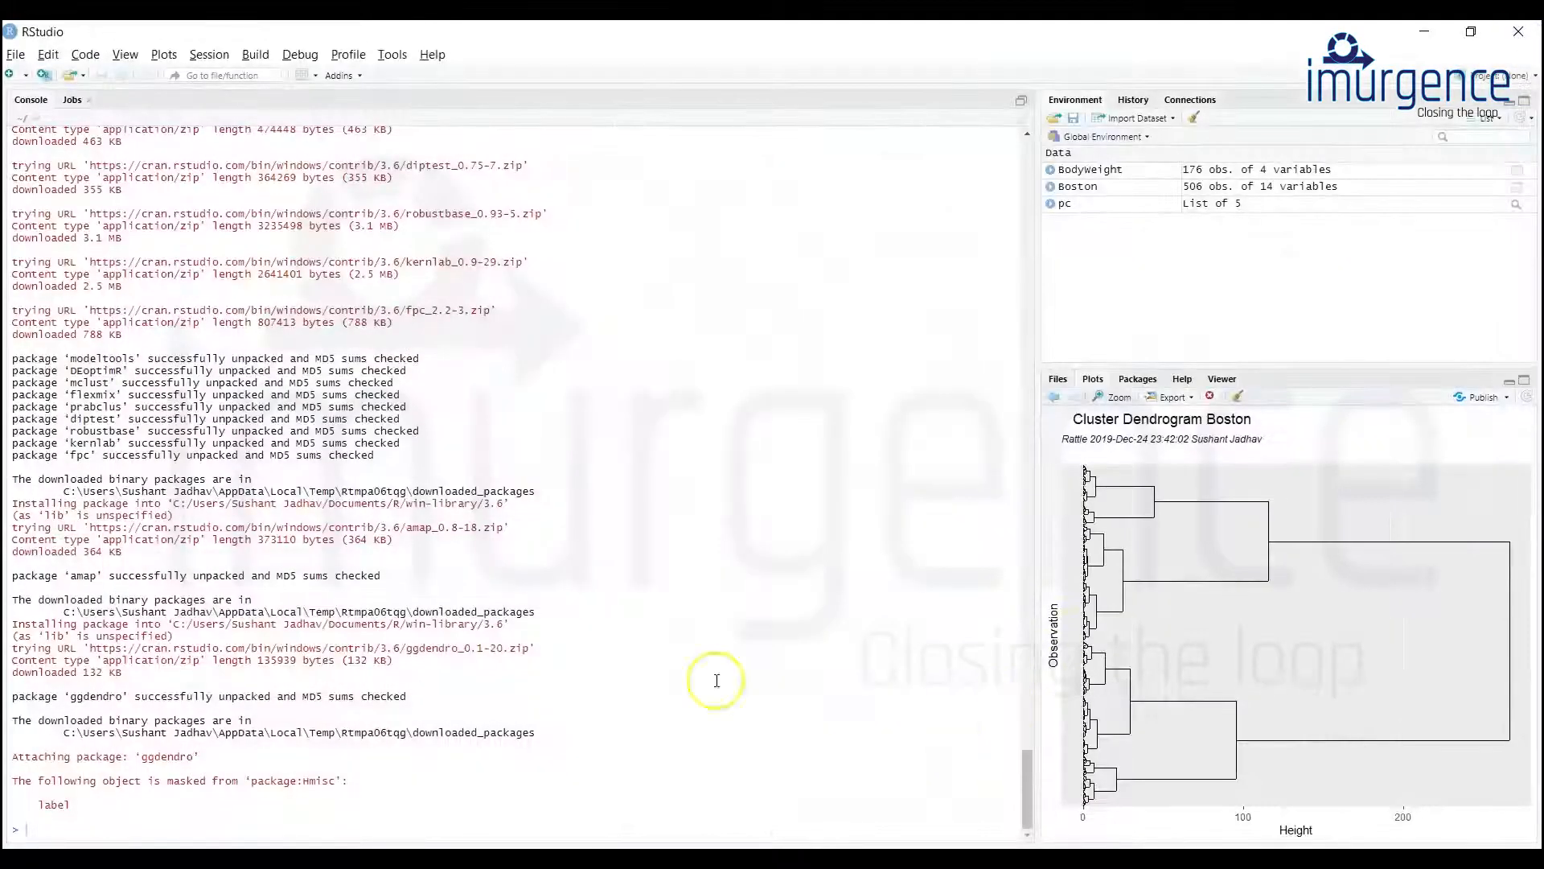
left_click(676, 857)
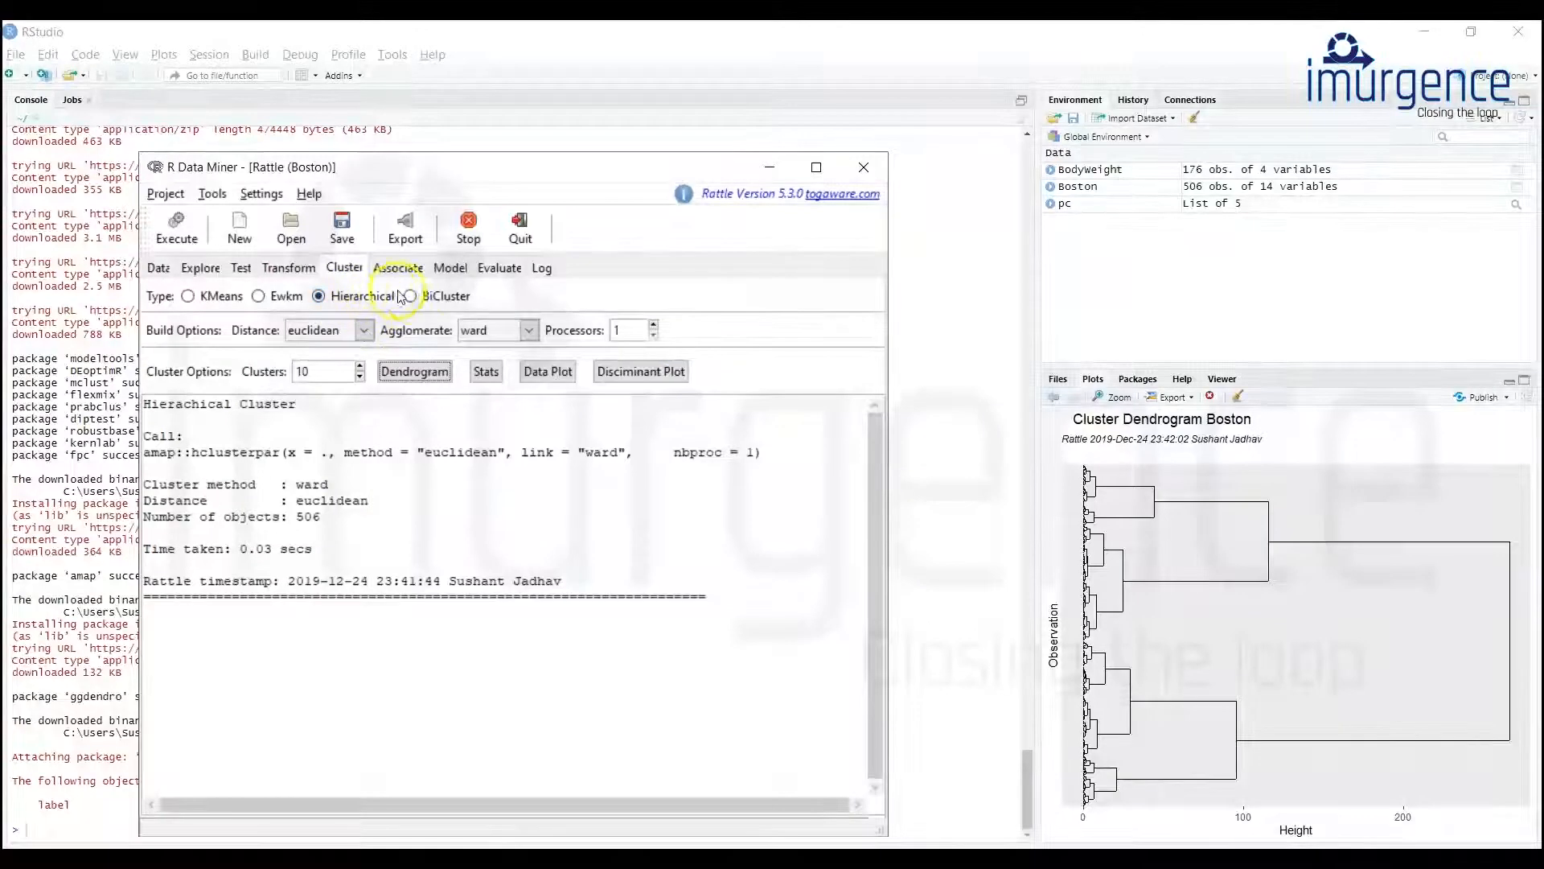
Review the available distance measures and agglomeration methods for the hierarchical clustering
left_click(364, 330)
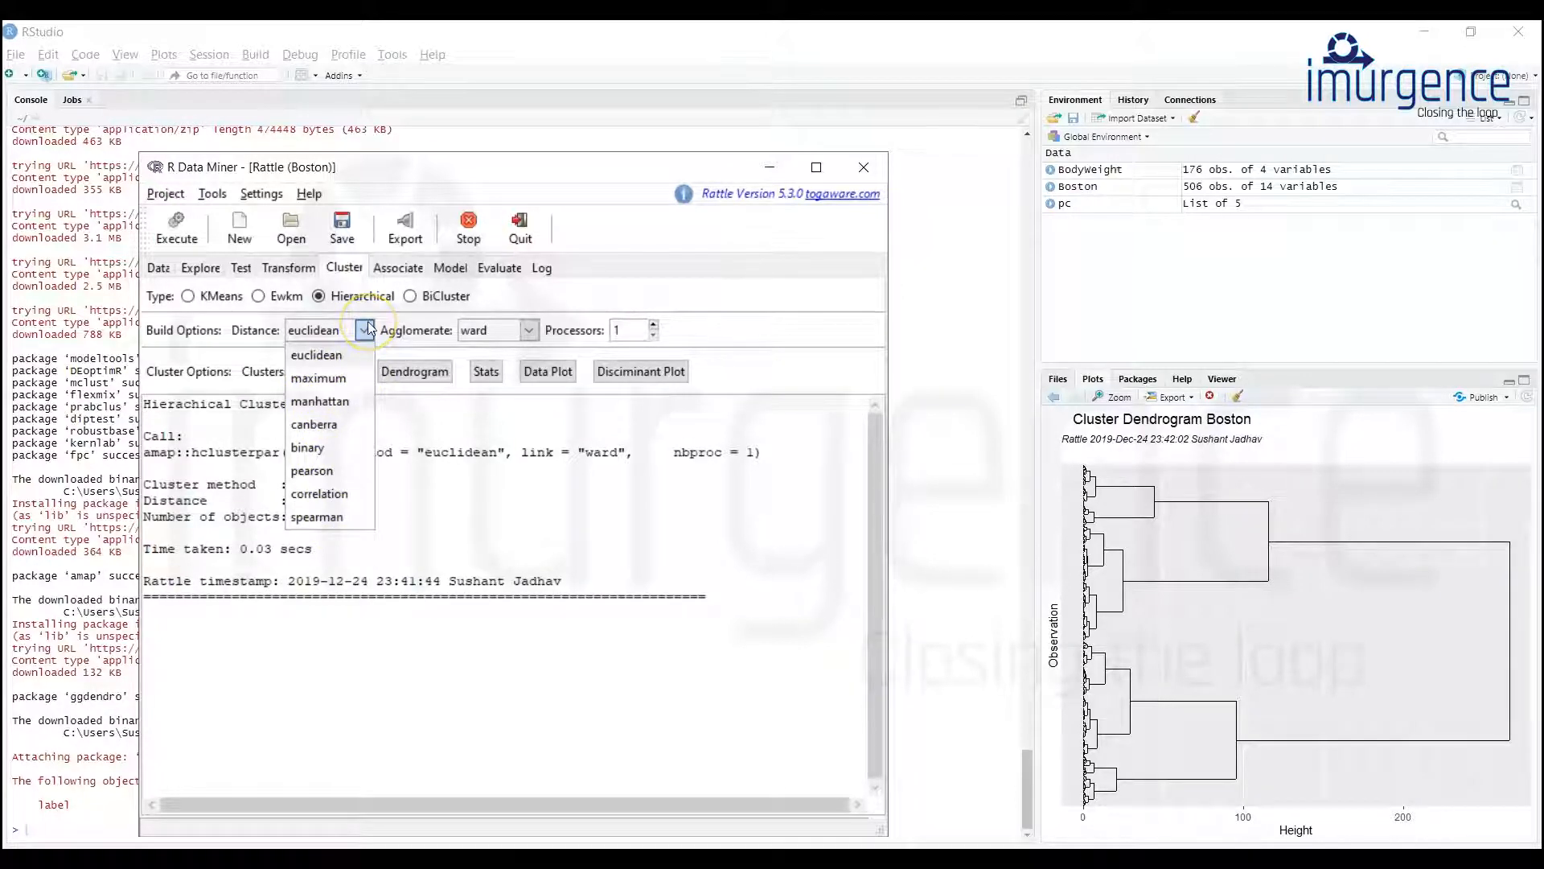
left_click(531, 331)
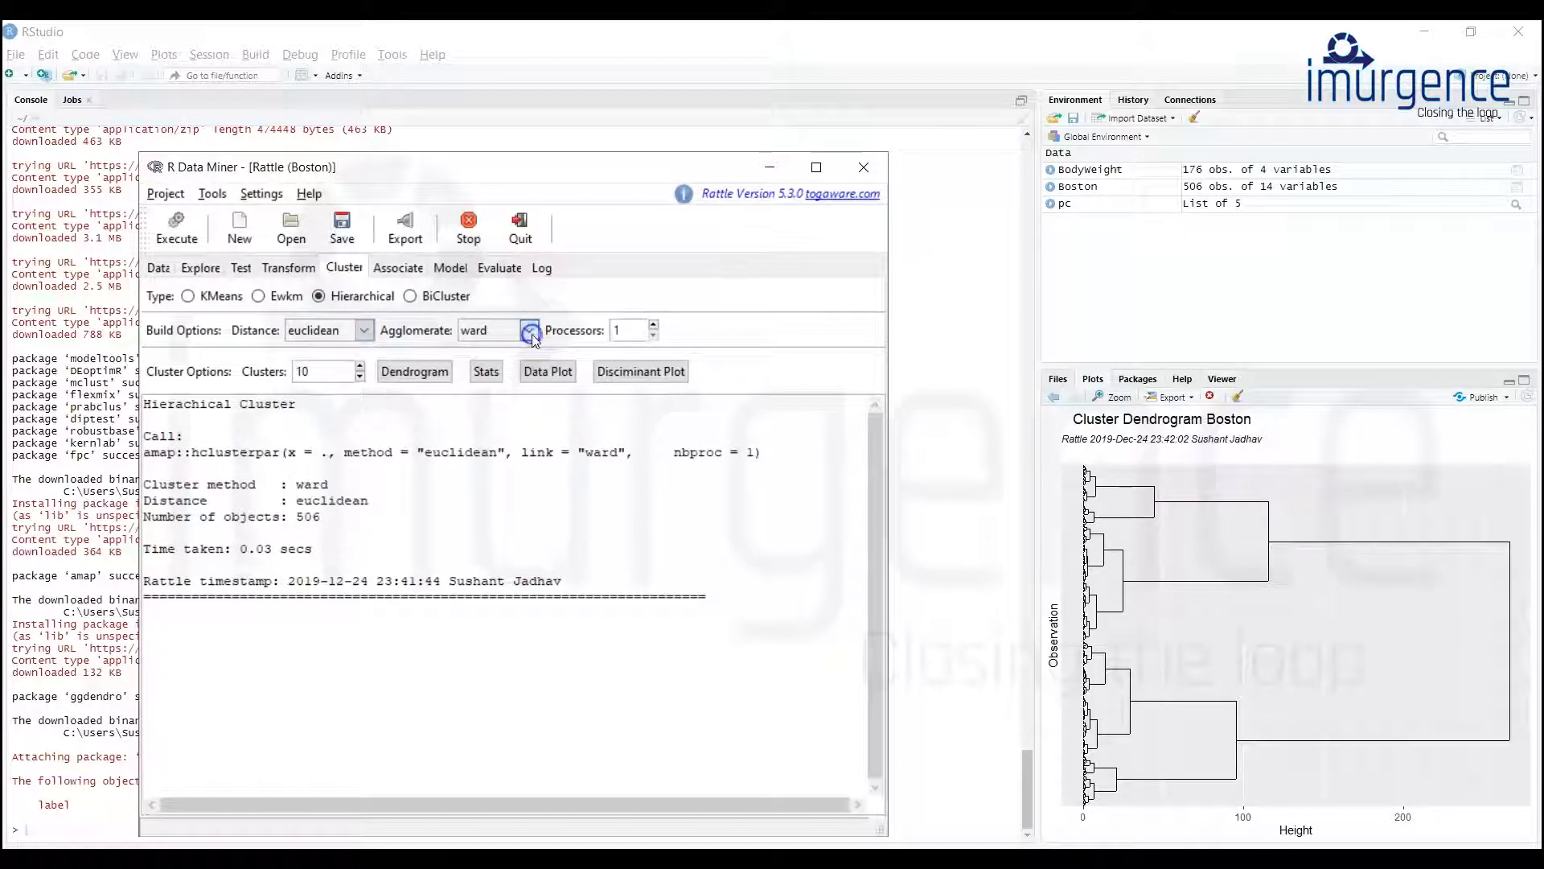
left_click(531, 331)
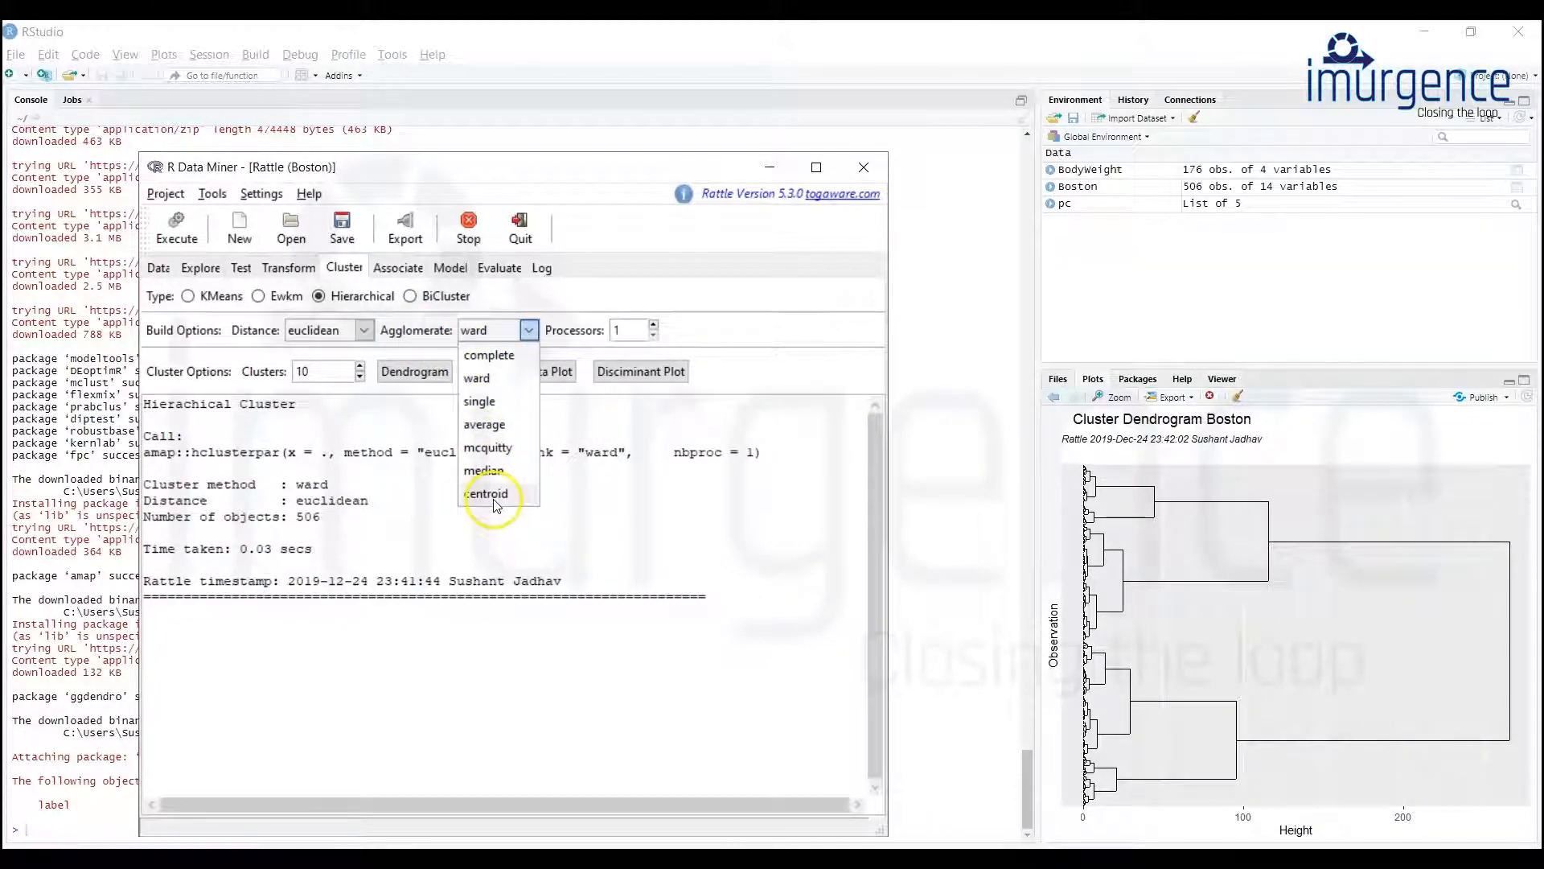
left_click(741, 333)
Set the number of clusters to 8 and rebuild the hierarchical model with manhattan distance and complete agglomeration
left_click(360, 377)
left_click(360, 377)
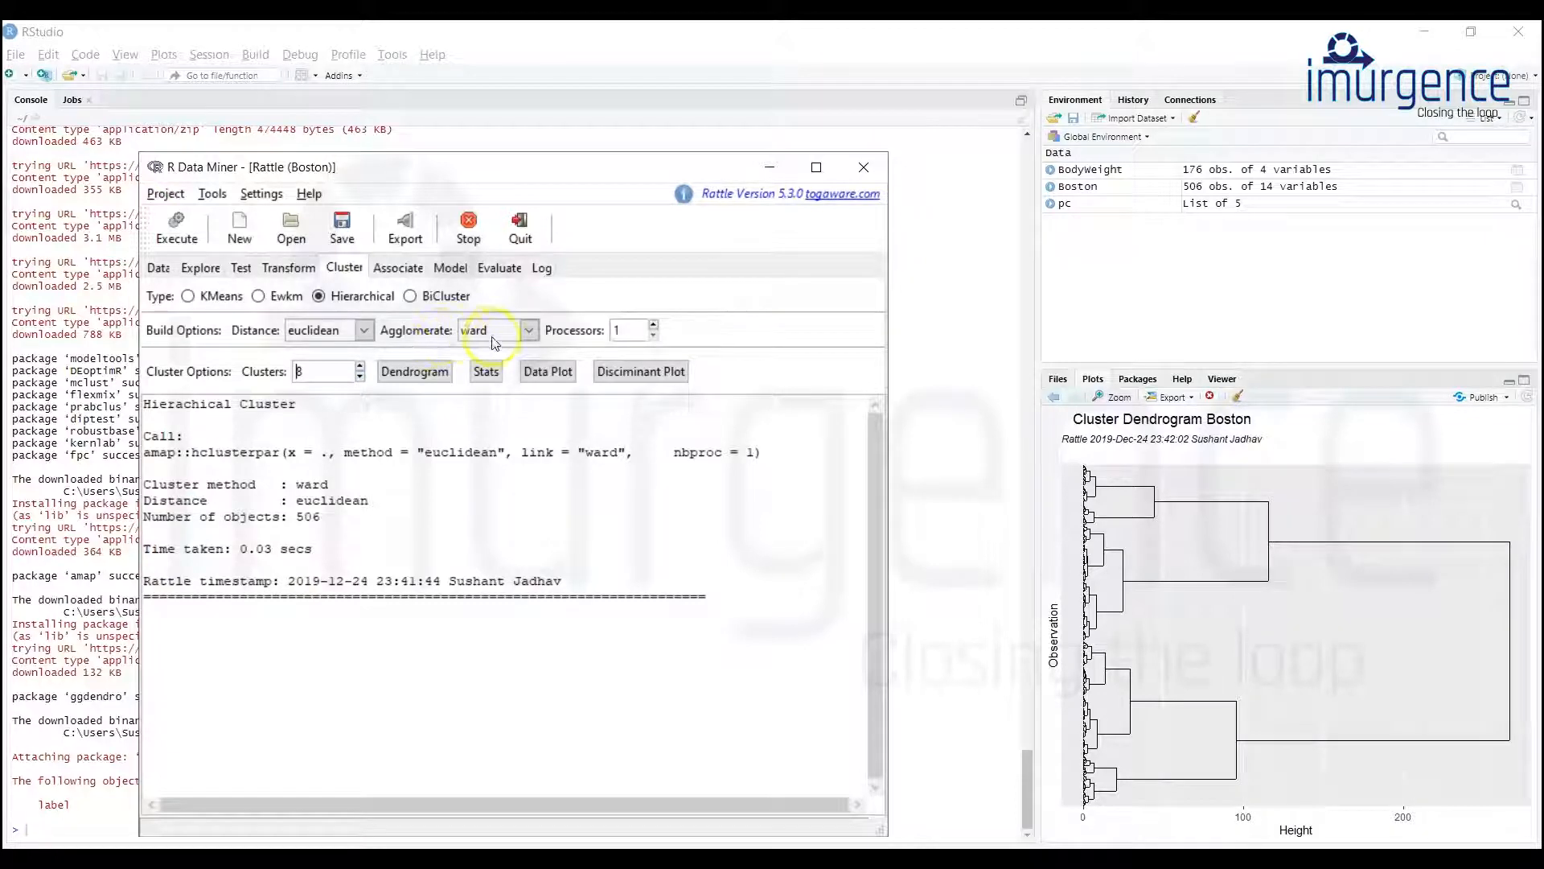
left_click(364, 330)
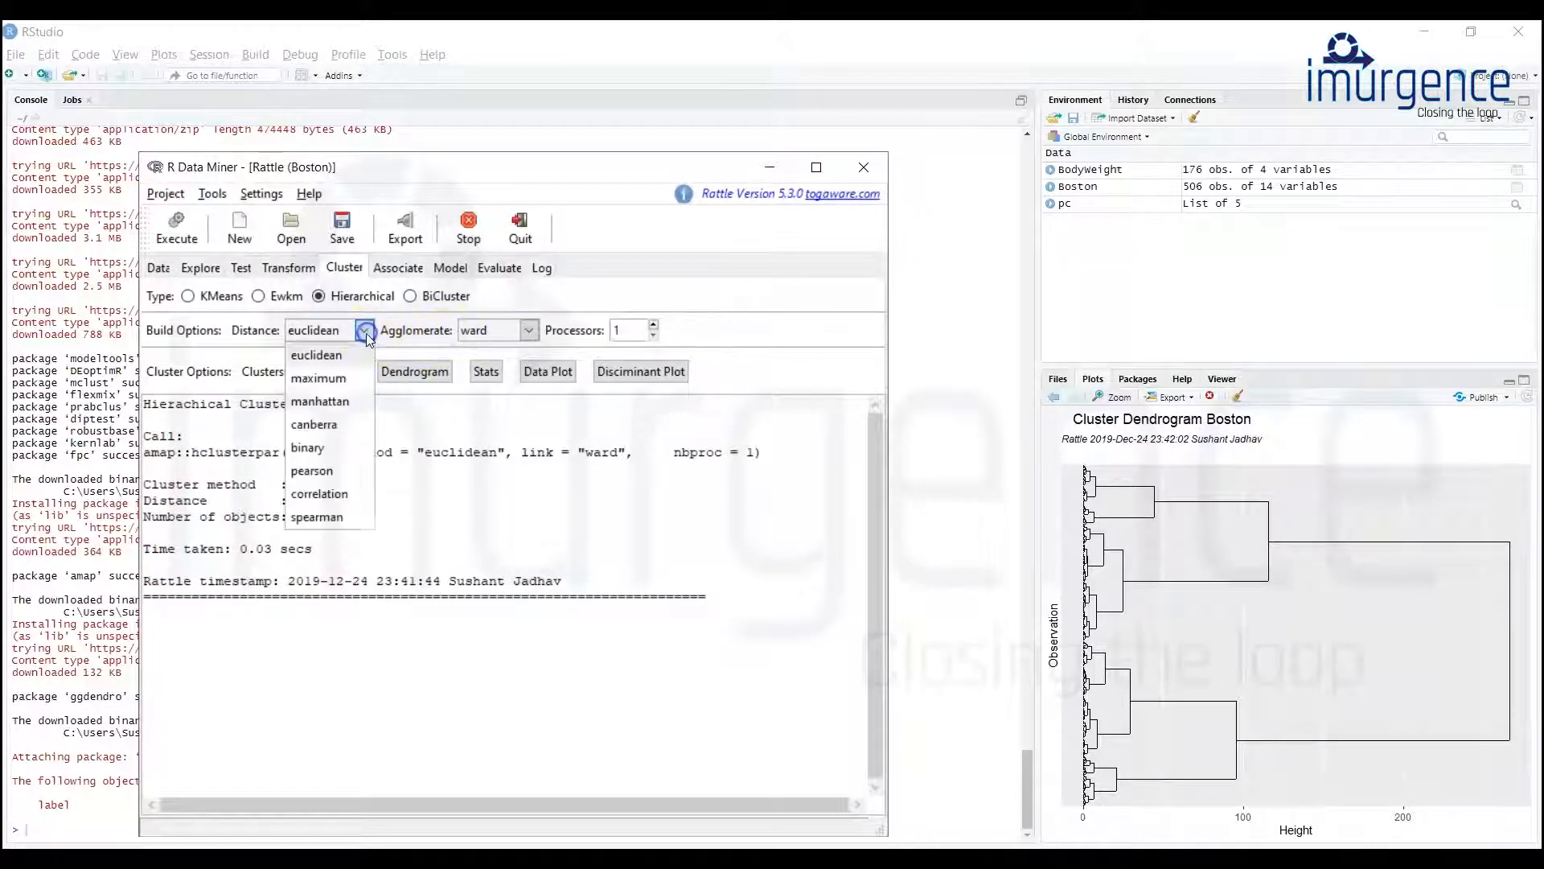
left_click(320, 401)
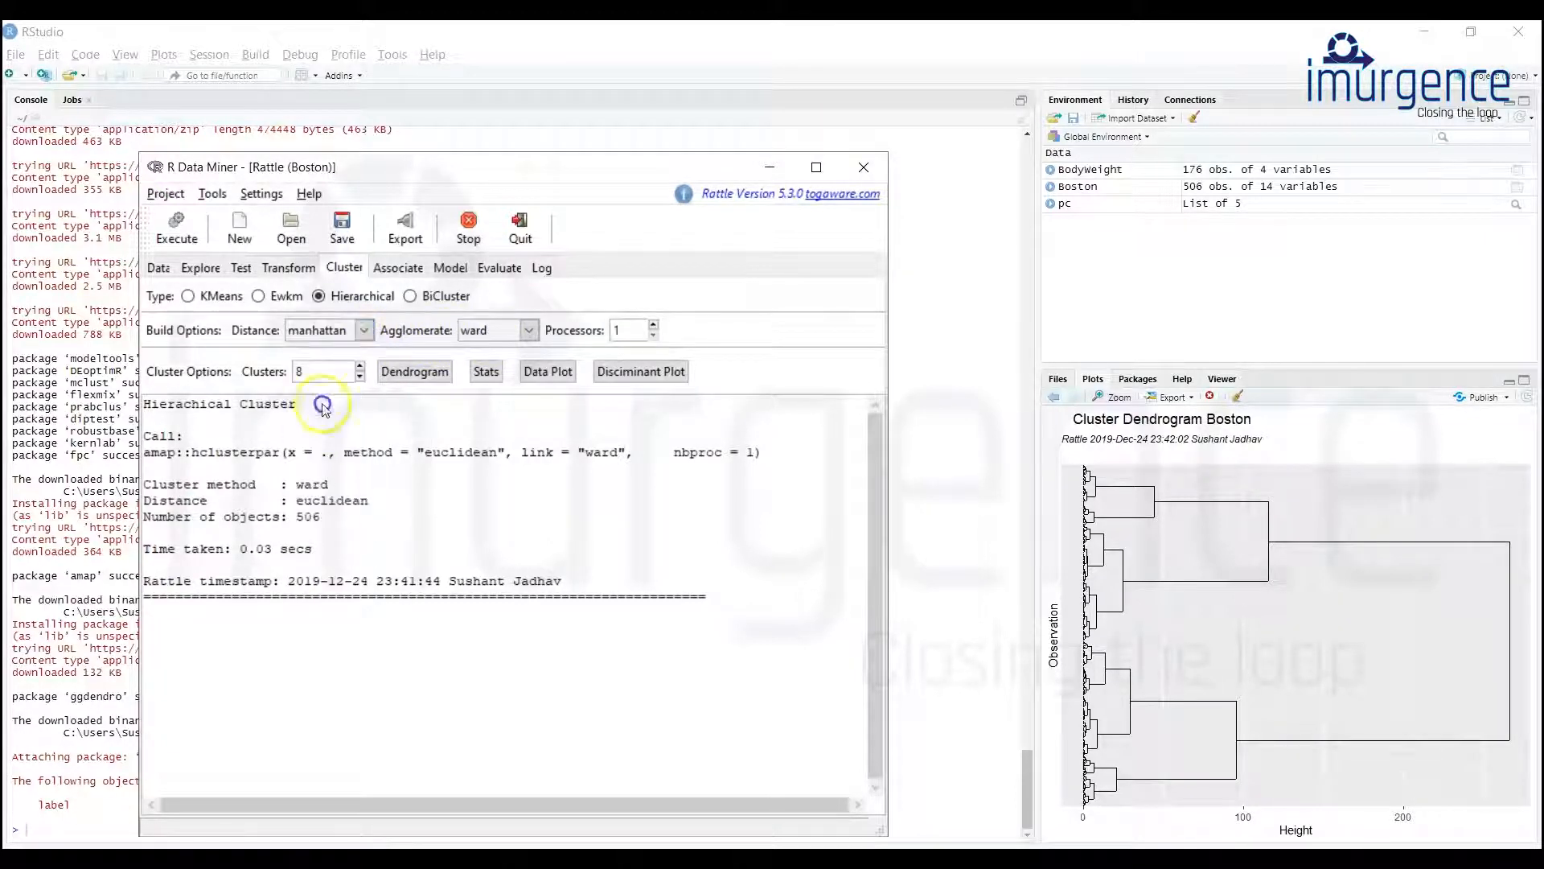
left_click(530, 330)
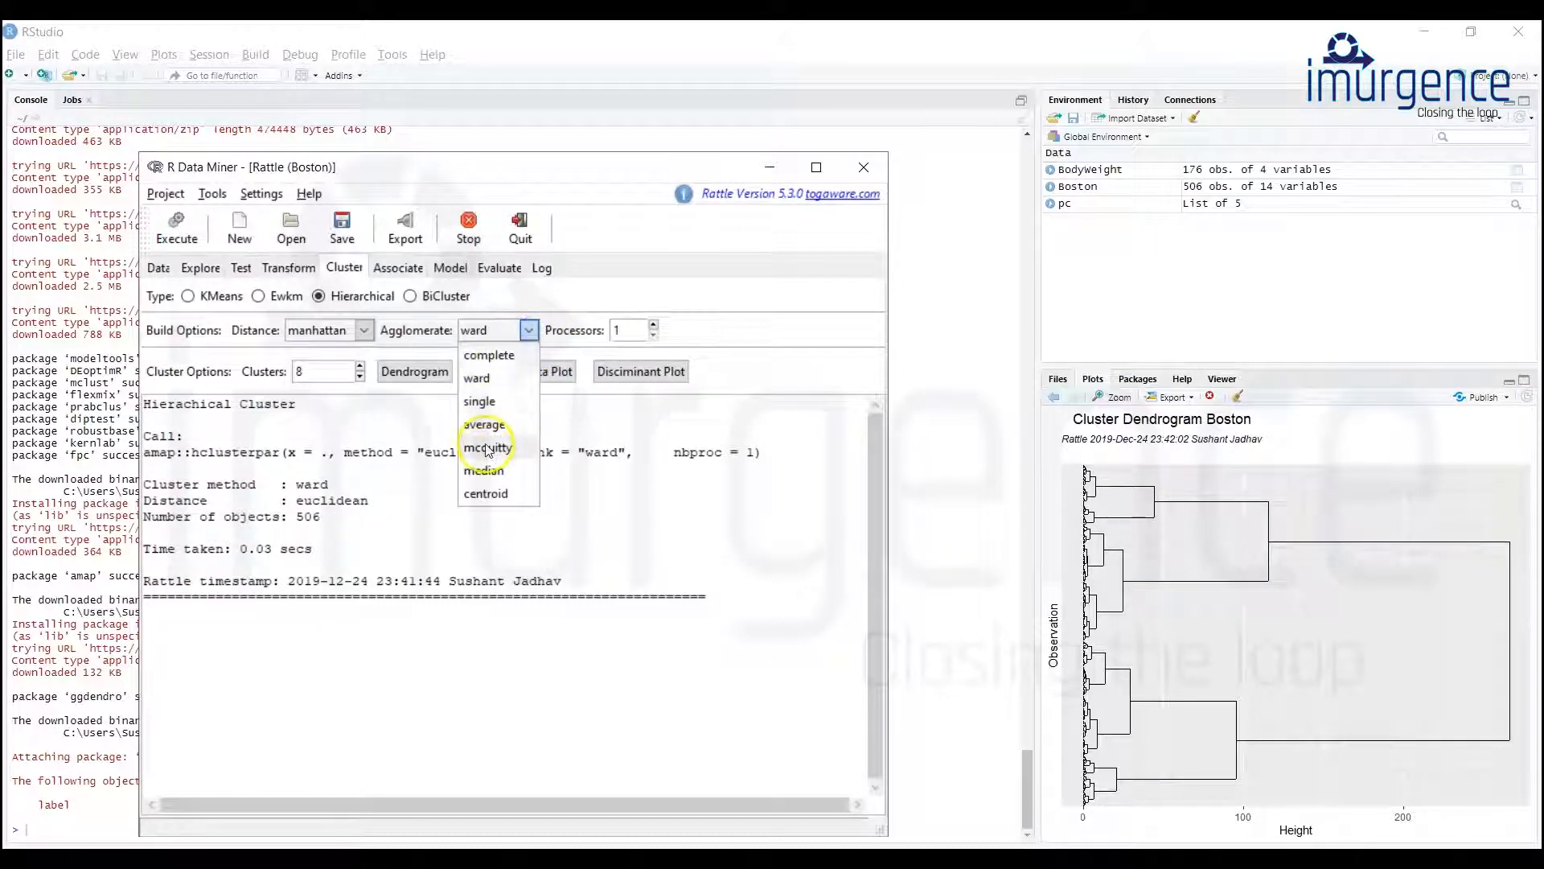
left_click(482, 355)
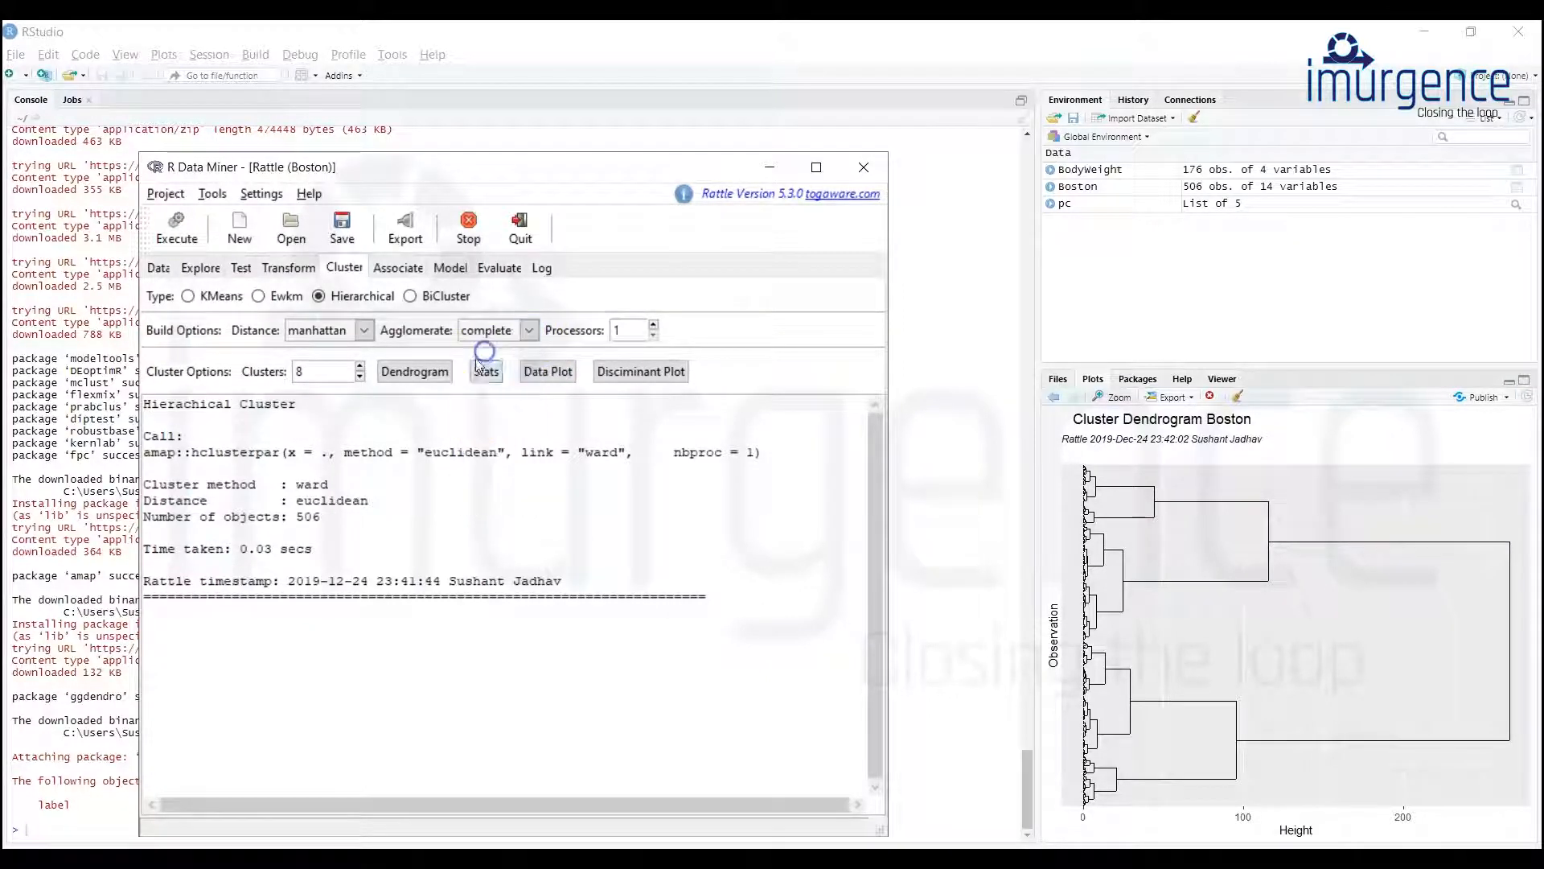
left_click(178, 227)
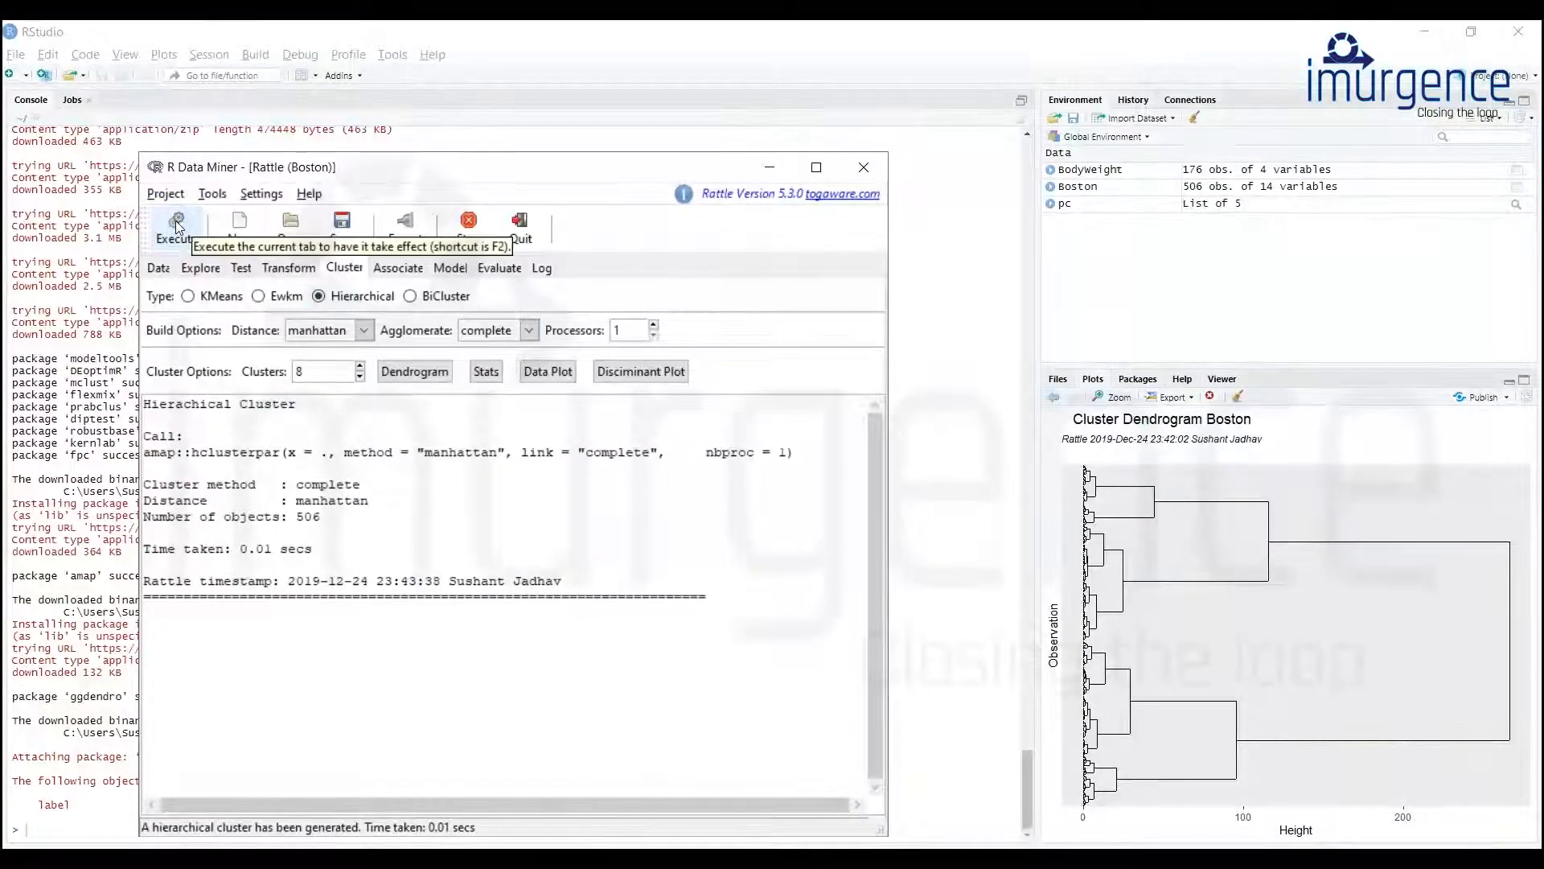
Plot the dendrogram of the rebuilt hierarchical model, inspect it enlarged and return to the Rattle window
left_click(417, 378)
left_click(415, 378)
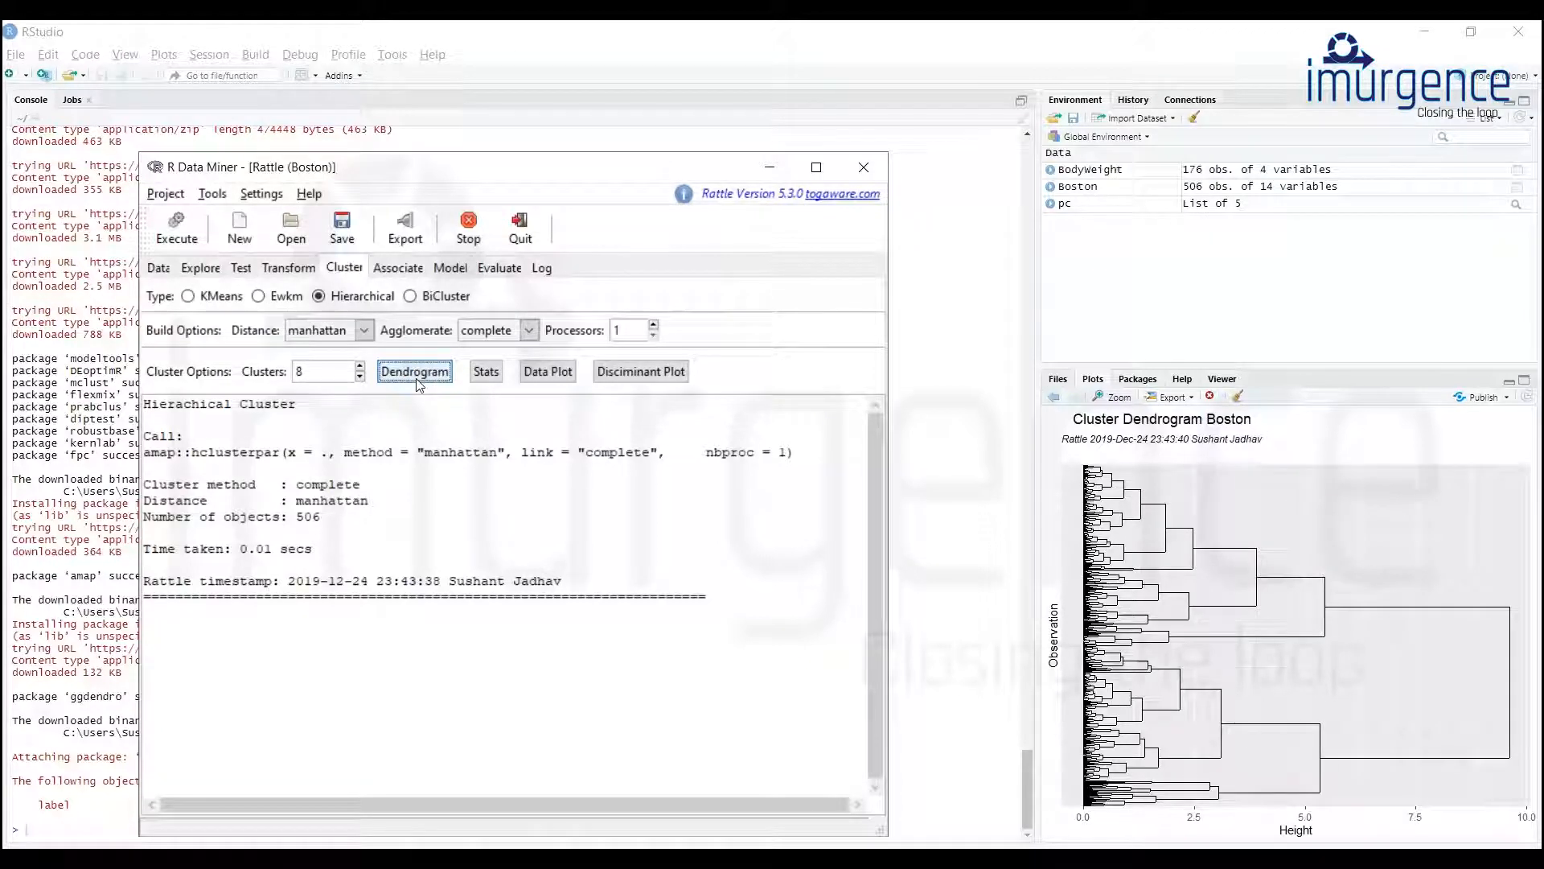
left_click(1113, 396)
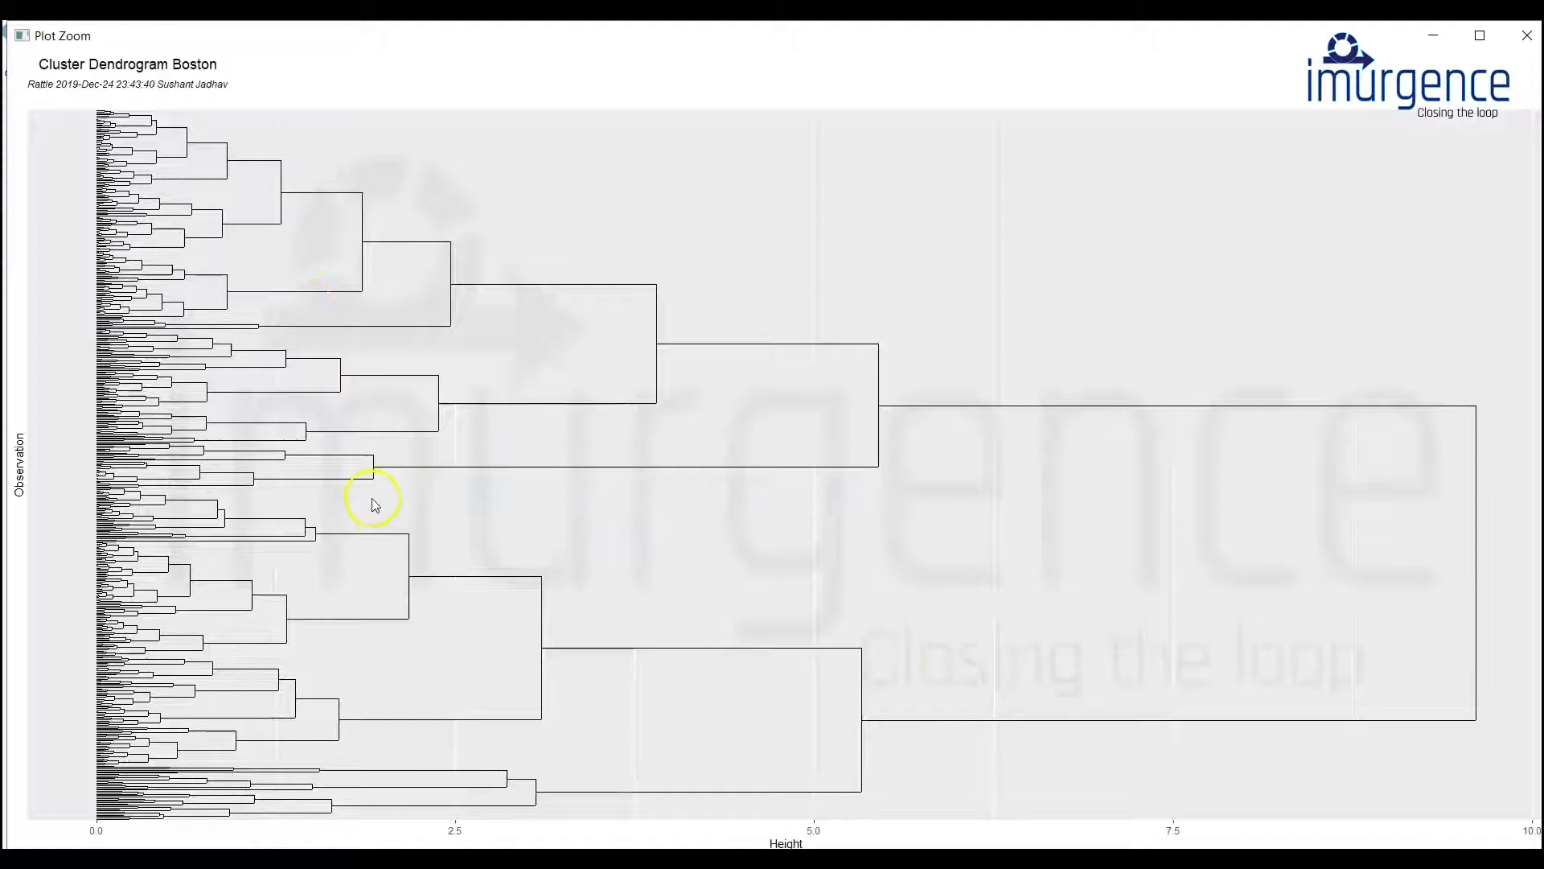
left_click(1522, 37)
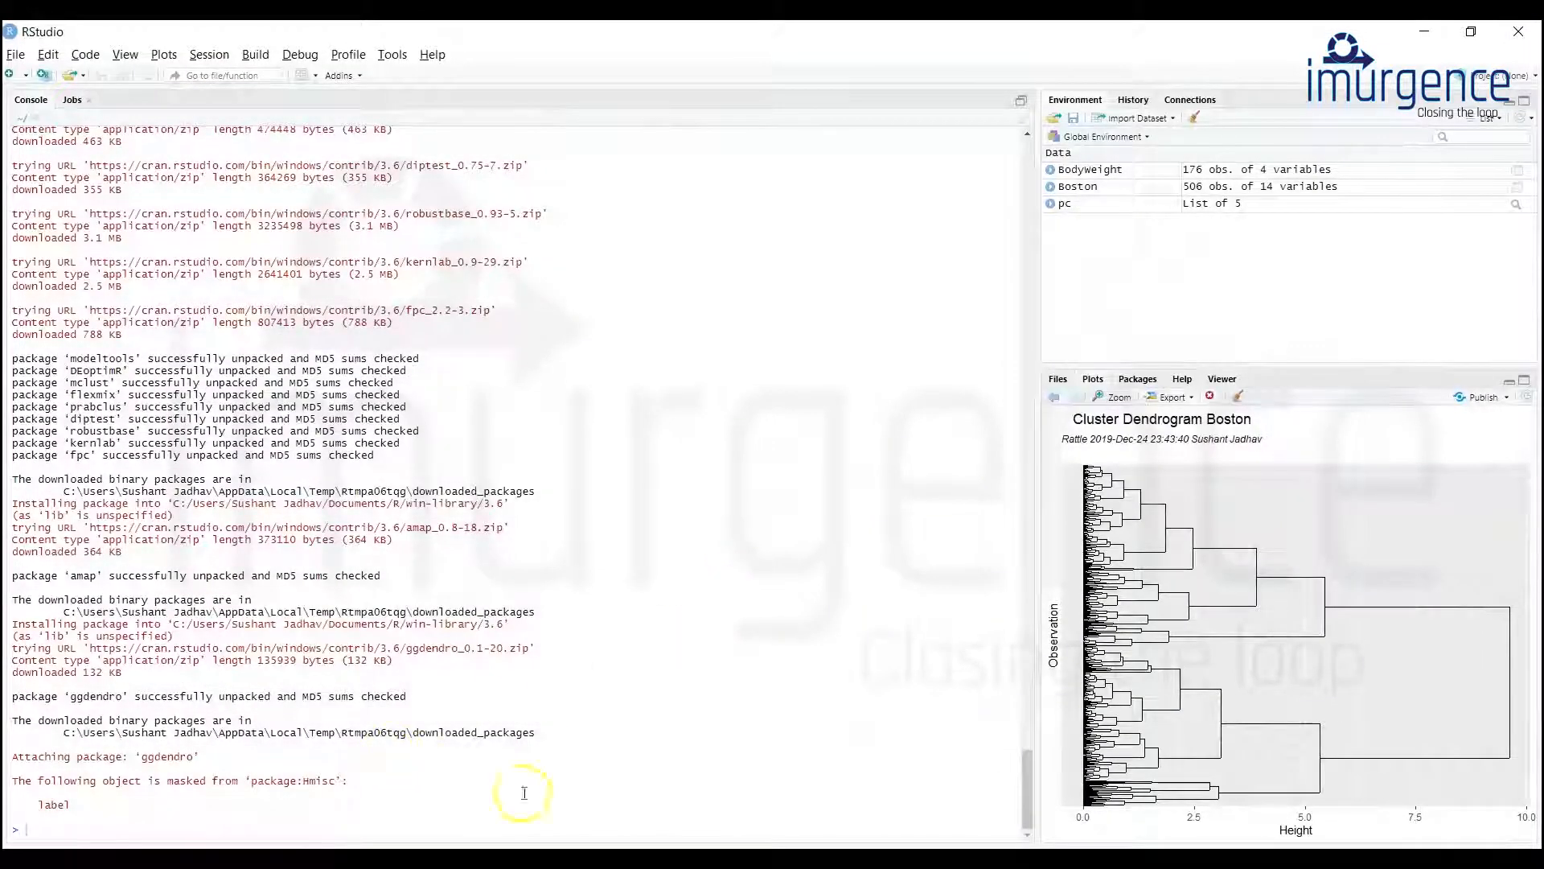
left_click(917, 859)
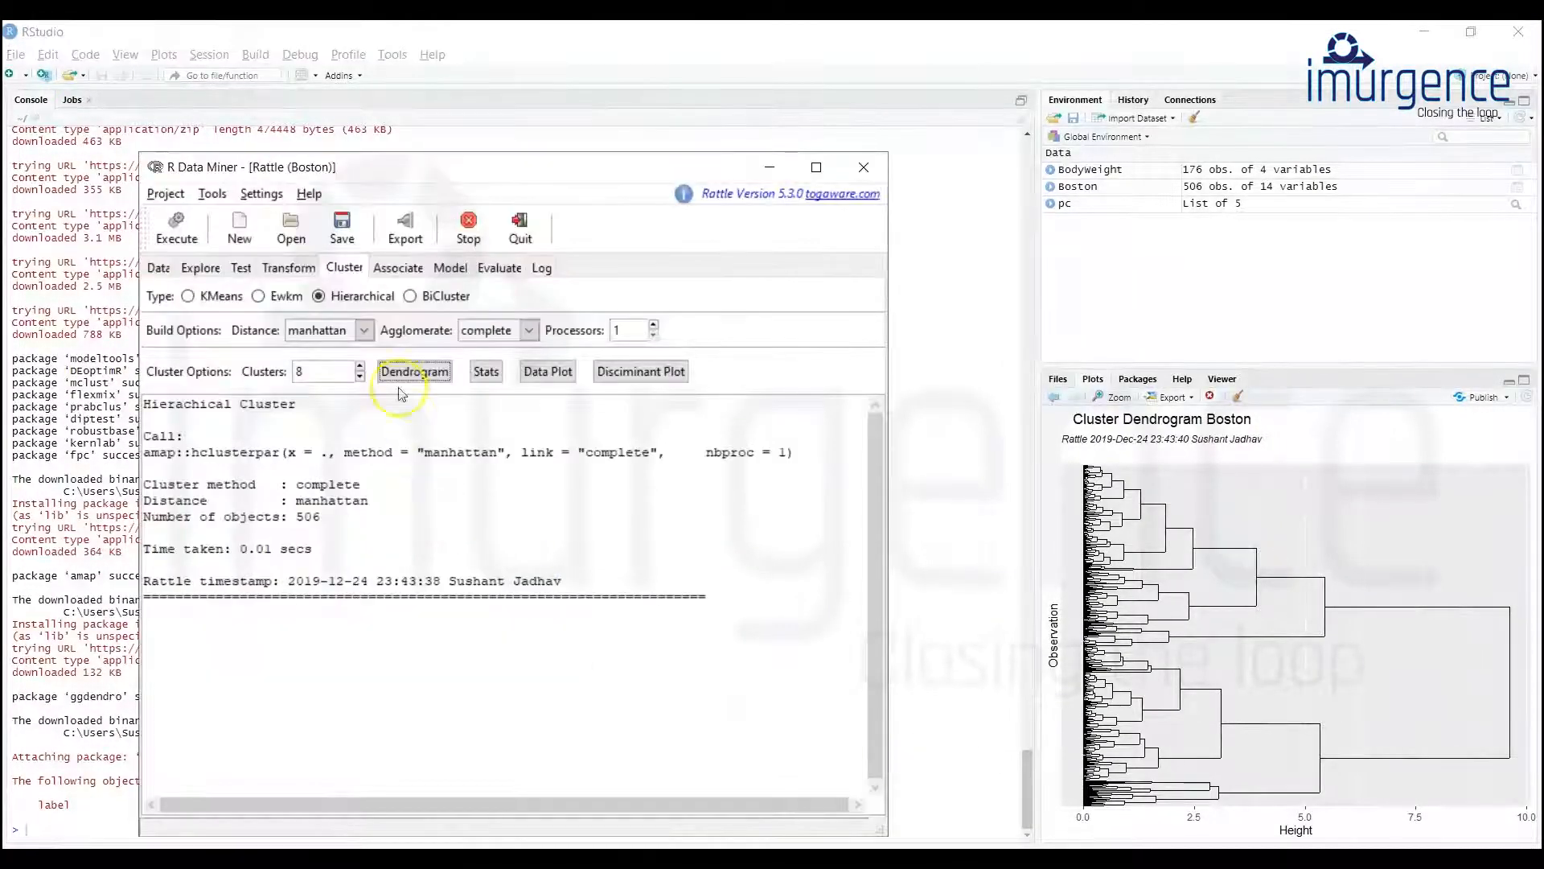
Look at the BiCluster, Hierarchical and KMeans cluster types, and review the variable roles of the Boston dataset
left_click(411, 297)
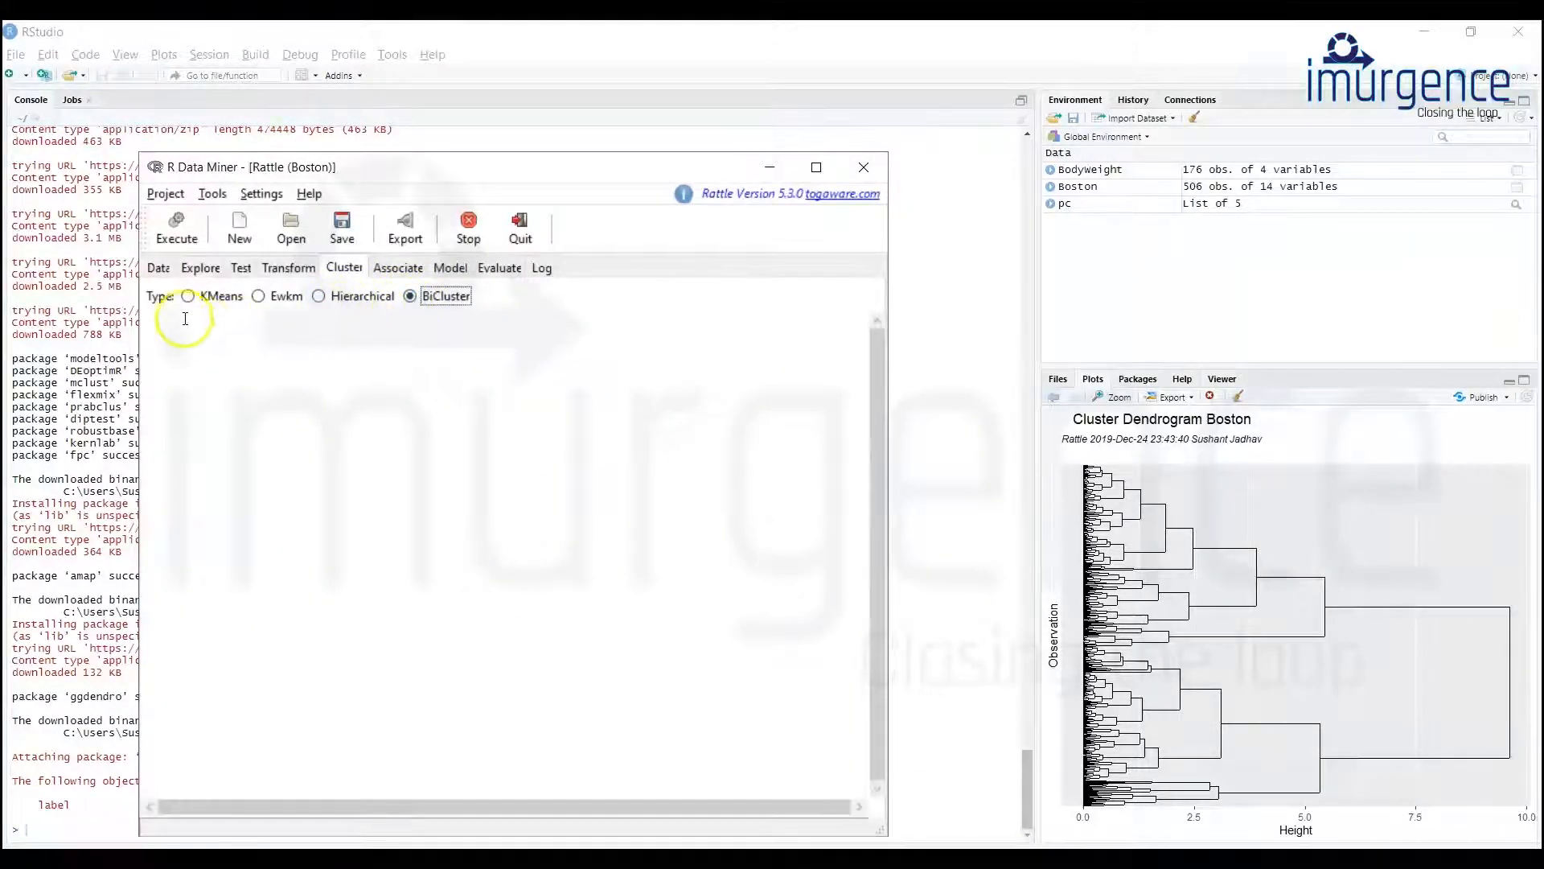
left_click(249, 241)
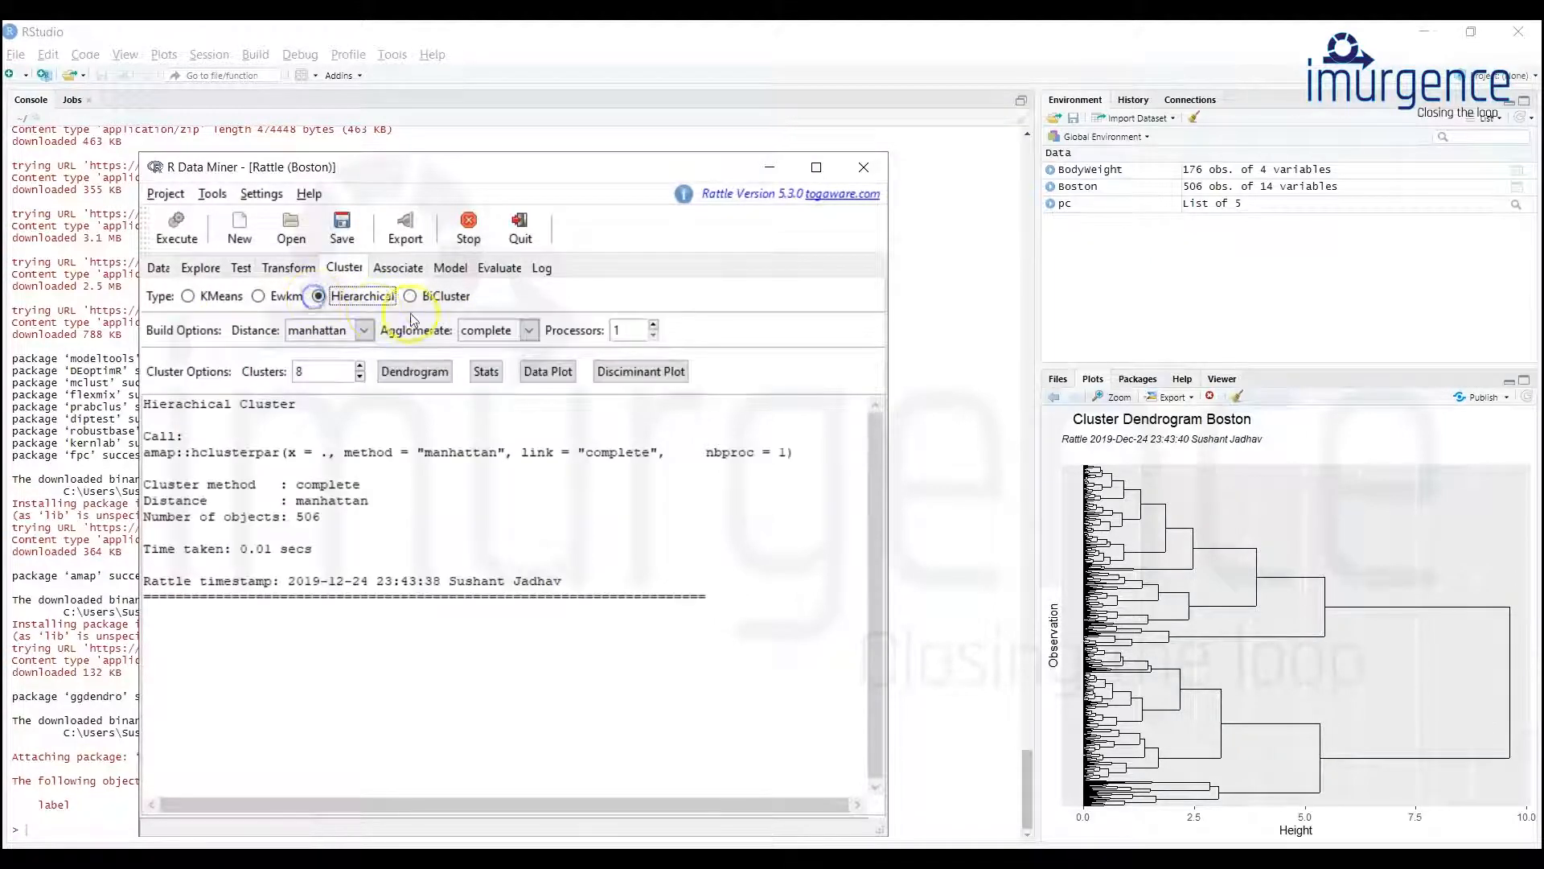
left_click(411, 297)
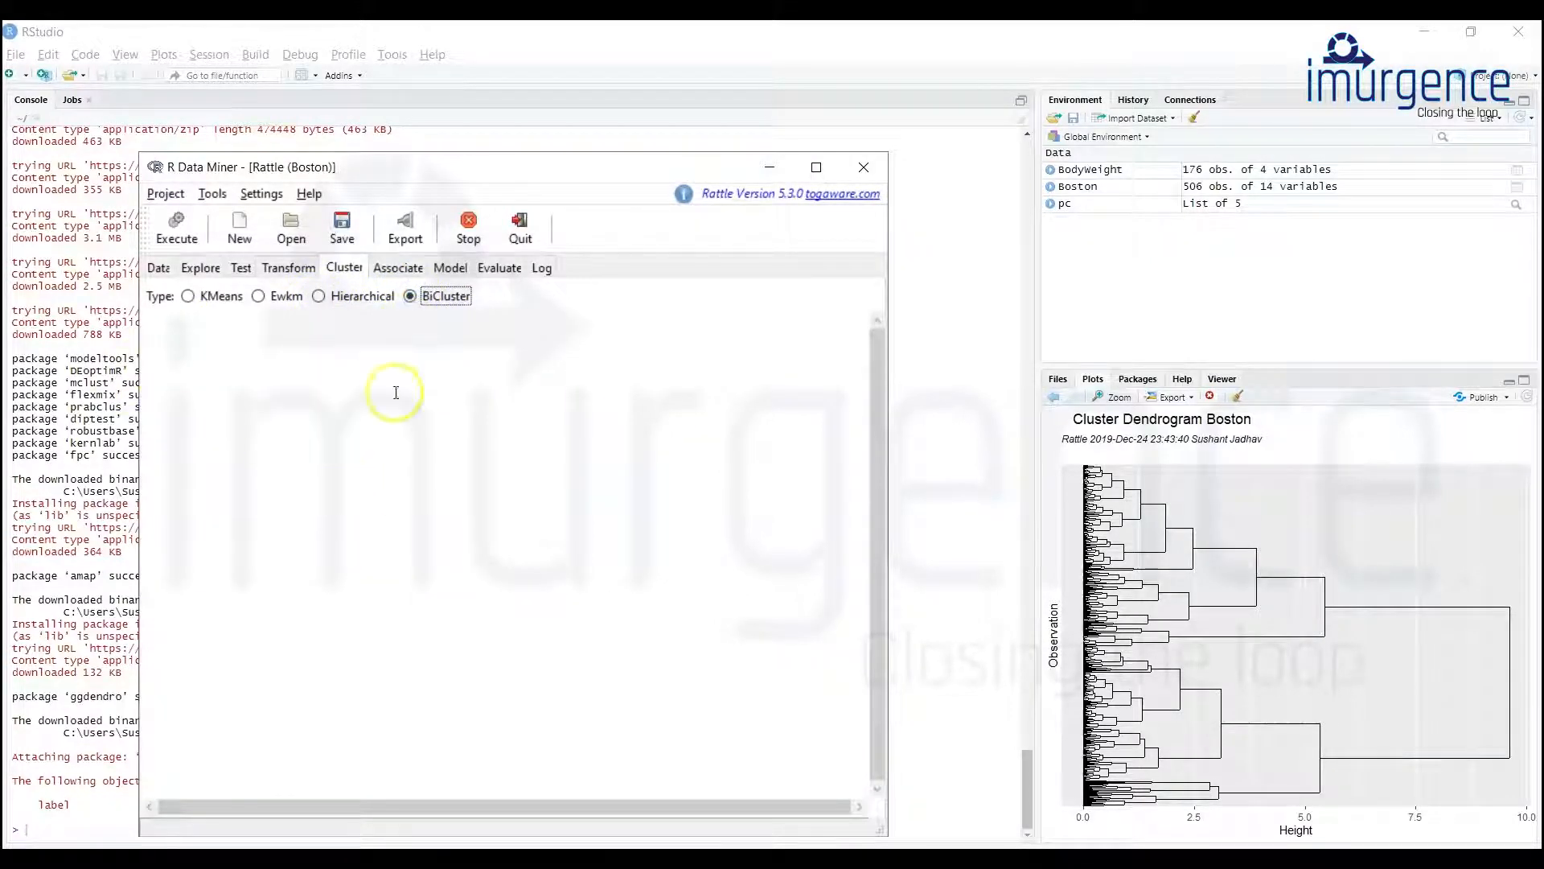
left_click(189, 298)
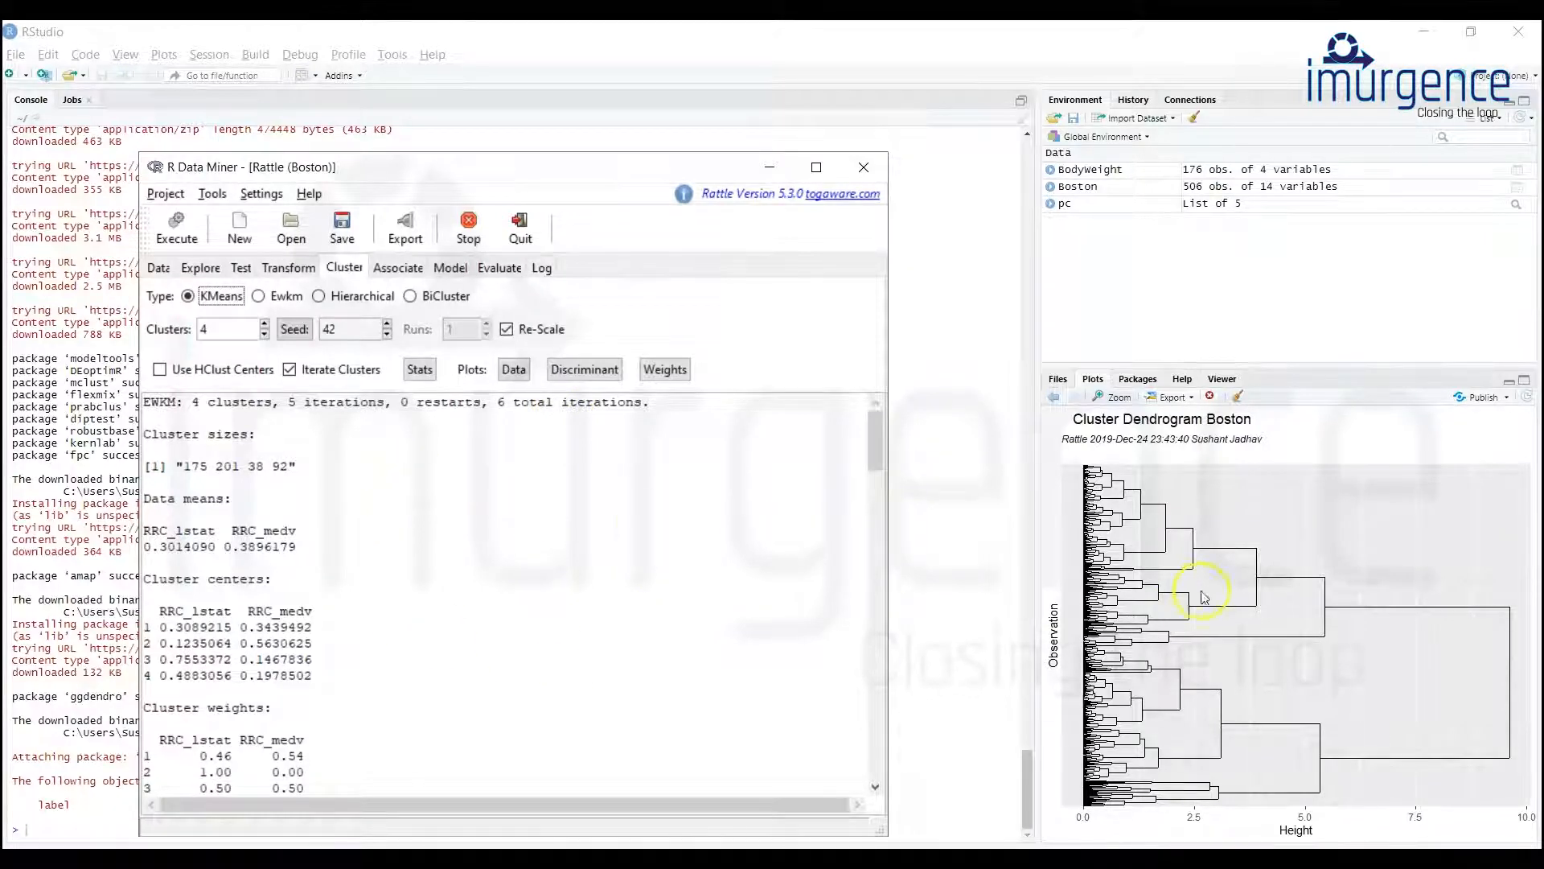
left_click(158, 267)
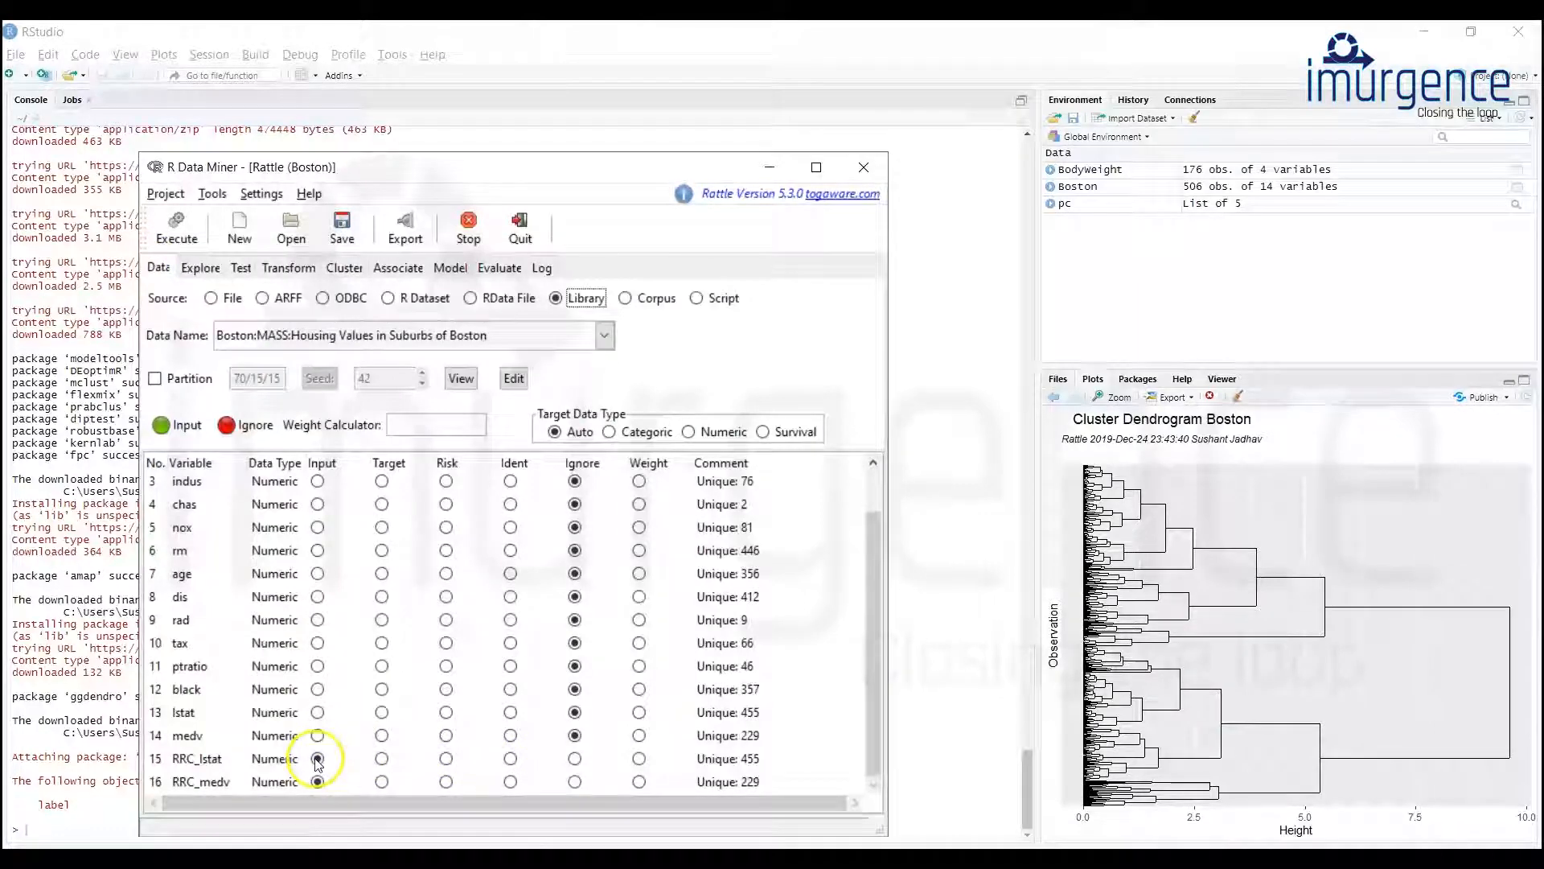